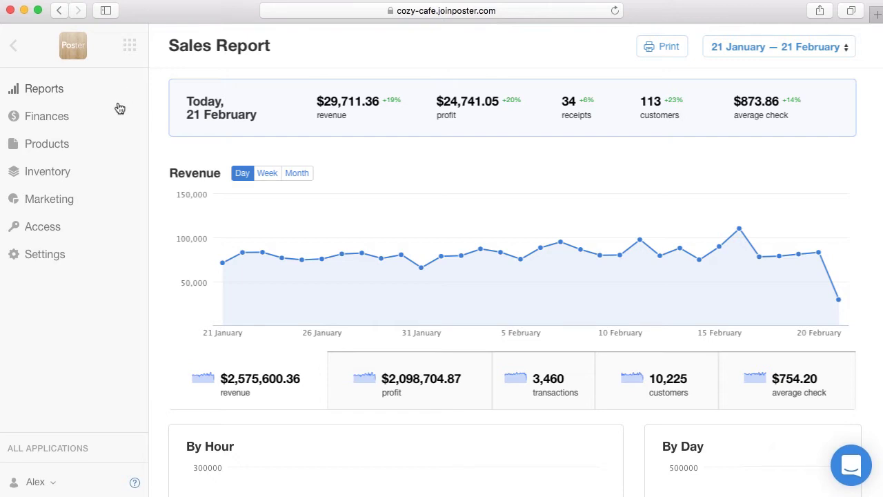
- Check the register logins under Access > Registers, then bring up the Poster apps list
left_click(57, 231)
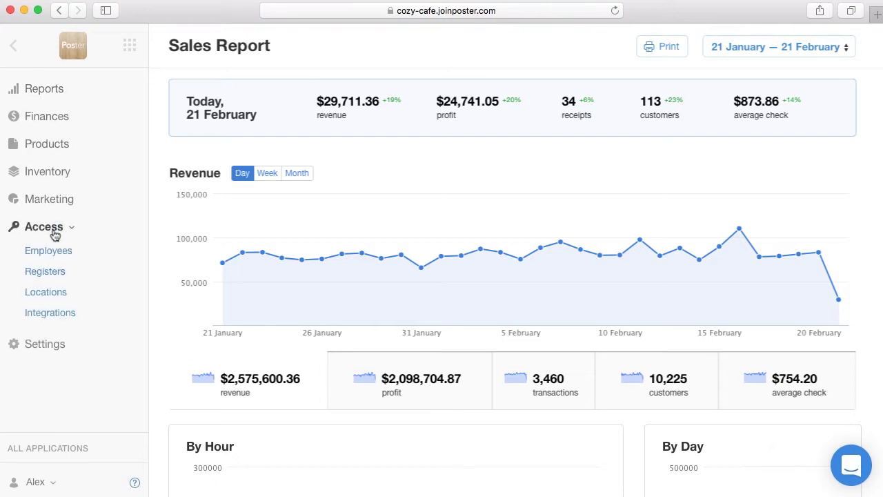
left_click(45, 273)
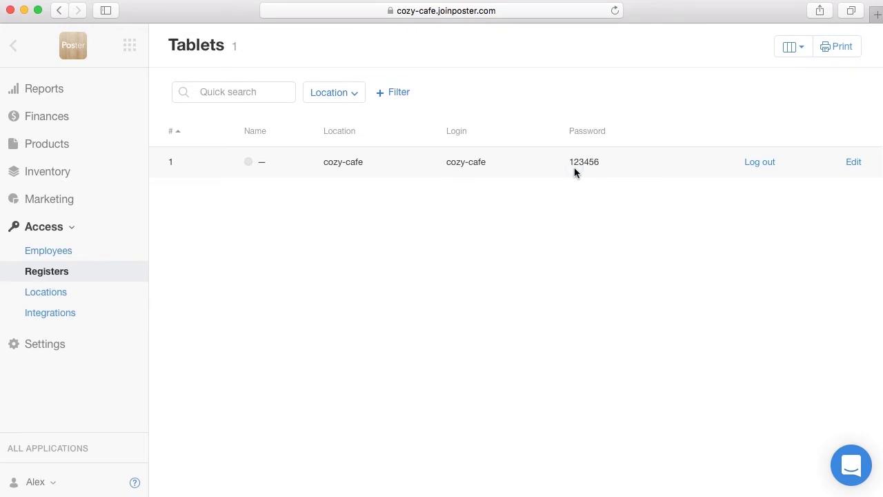
left_click(130, 51)
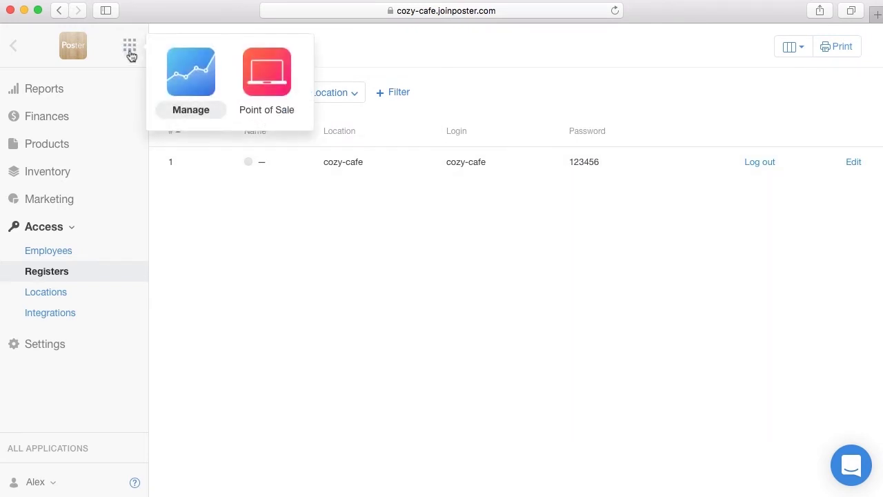
- Launch Point of Sale and sign in with the register login and password
left_click(267, 75)
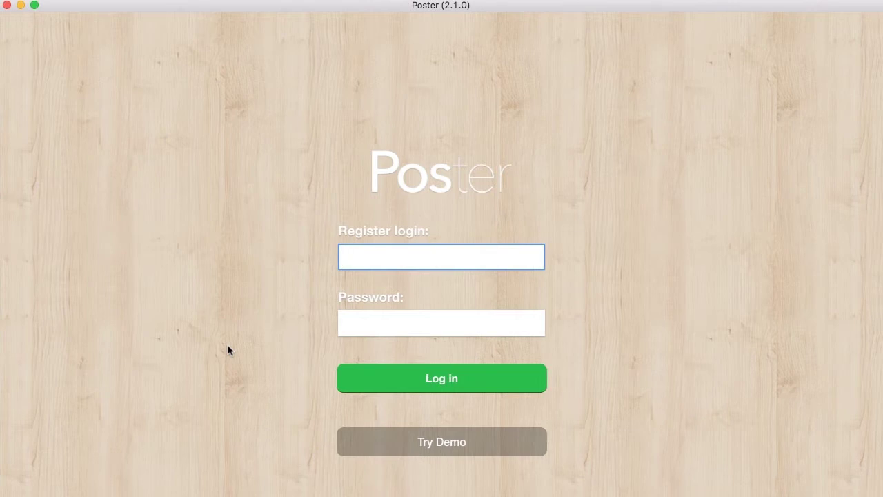
type("cozy-cafe")
key("Tab")
type("••••••")
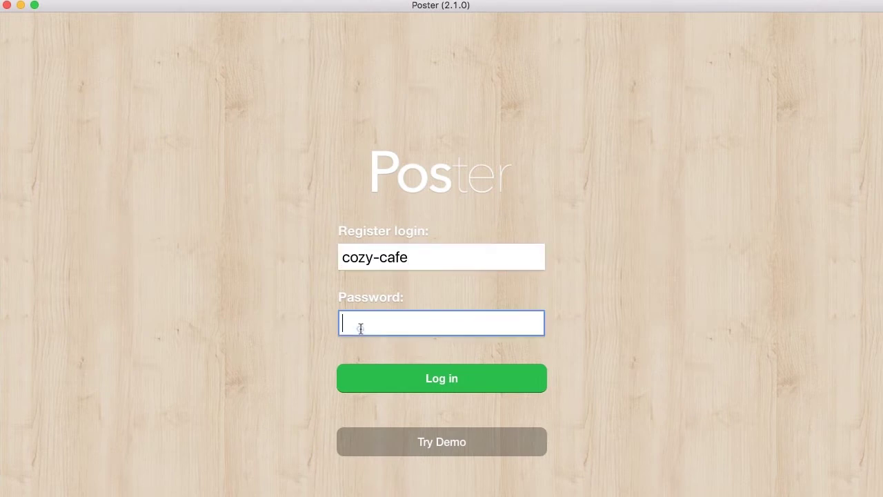
left_click(385, 383)
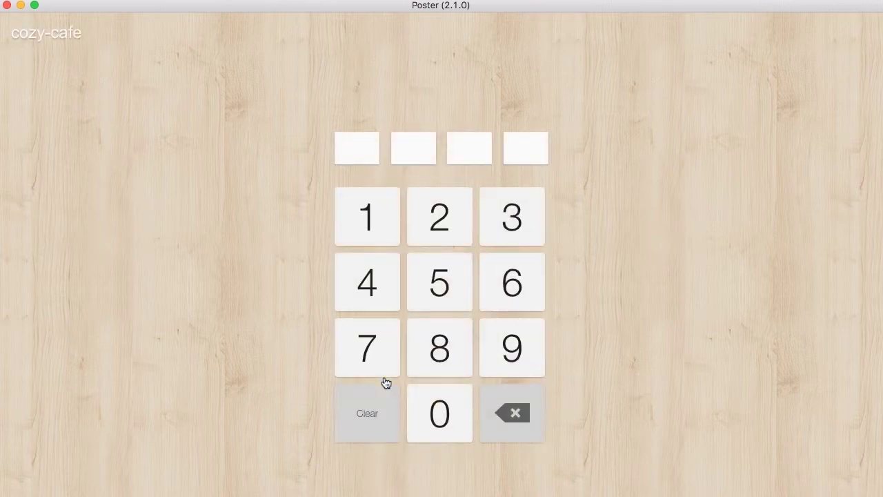
- Unlock the register with the four-digit staff PIN
left_click(440, 415)
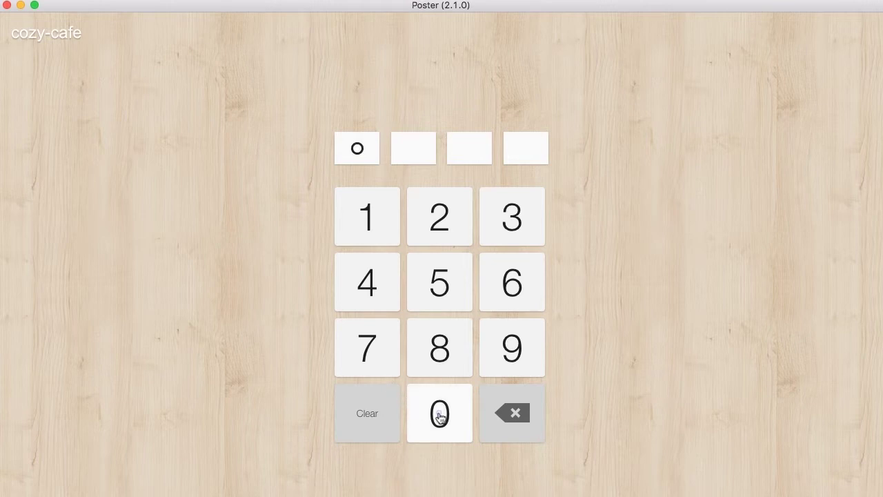
left_click(440, 416)
left_click(440, 416)
left_click(439, 416)
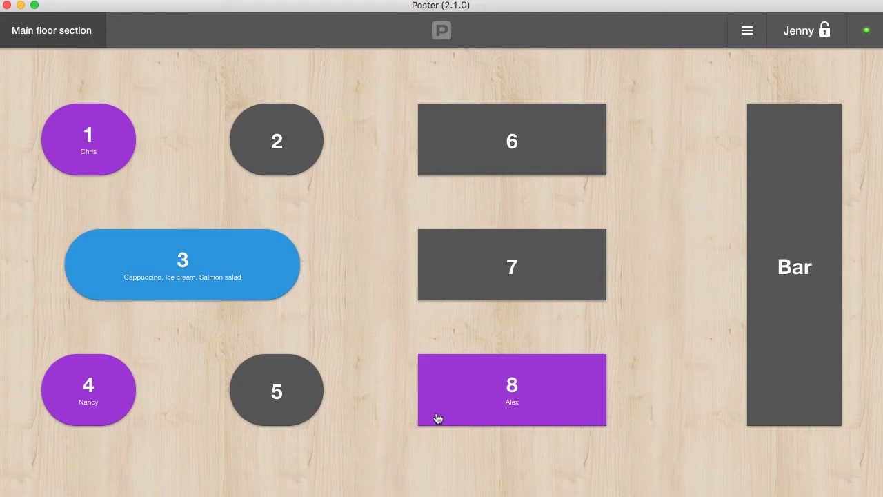
left_click(262, 278)
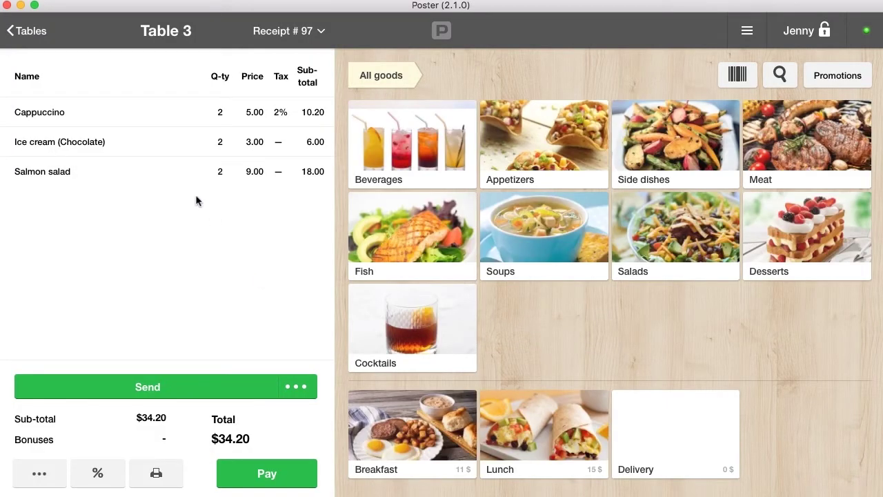
left_click(31, 33)
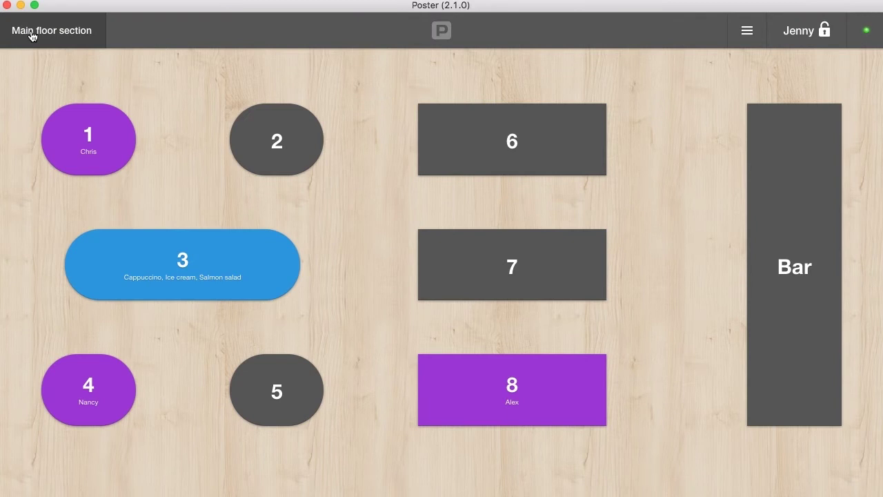
left_click(63, 128)
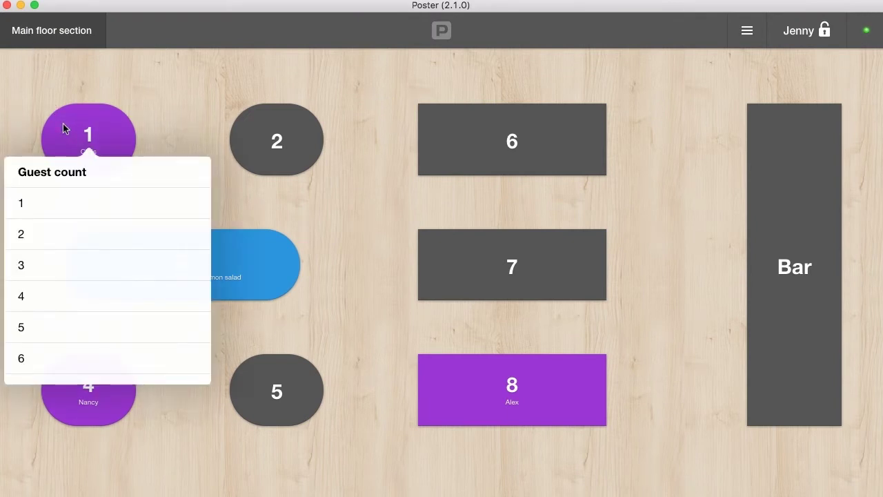
left_click(64, 130)
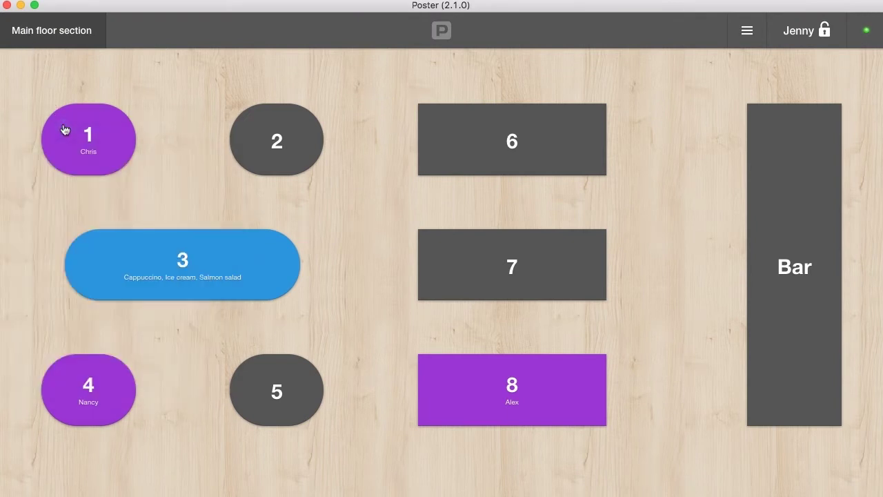
left_click(253, 127)
left_click(254, 129)
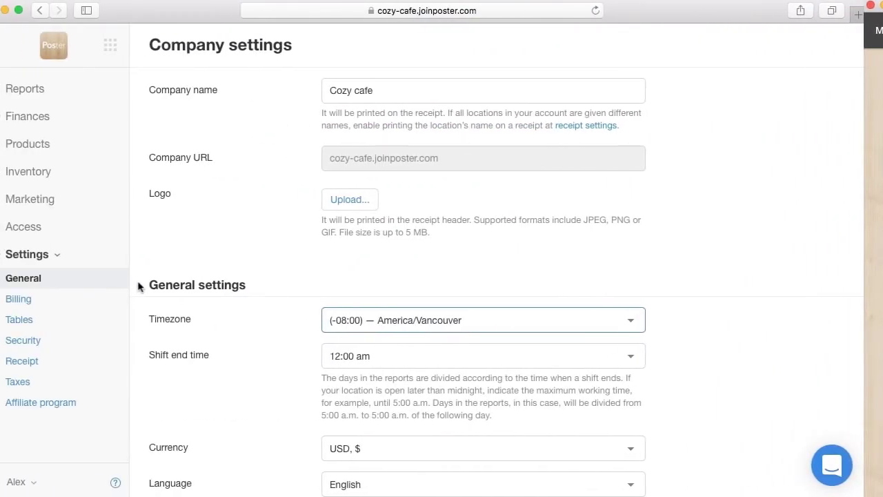
- Untick Show floor plan under Tablet settings in General settings
scroll(157, 286, "down", 5)
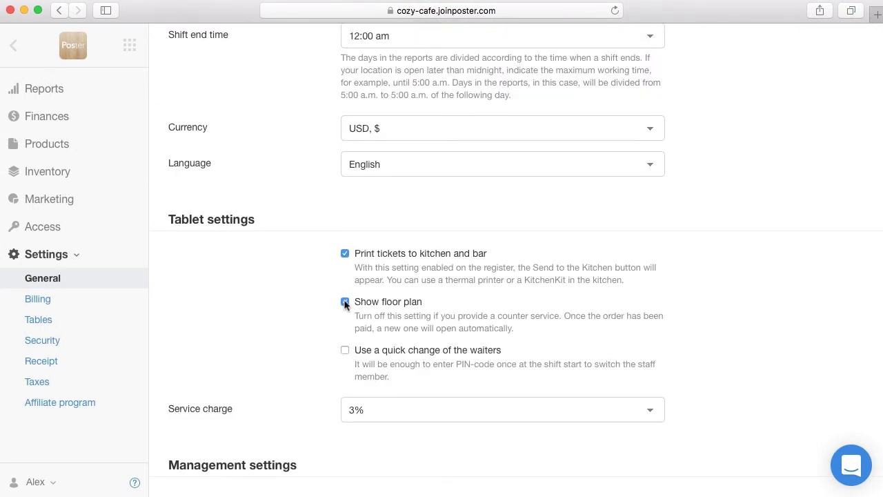
left_click(344, 303)
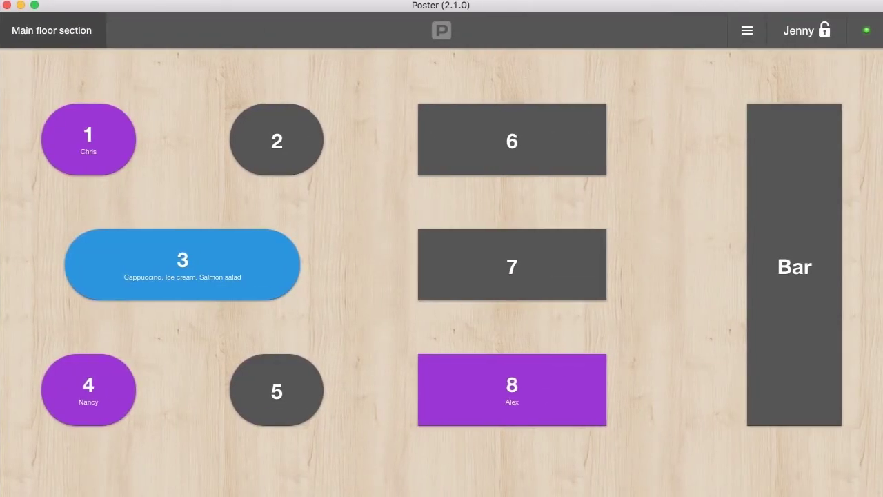
- Open table 5 for 3 guests and add a Cappuccino and Chocolate ice cream
left_click(283, 398)
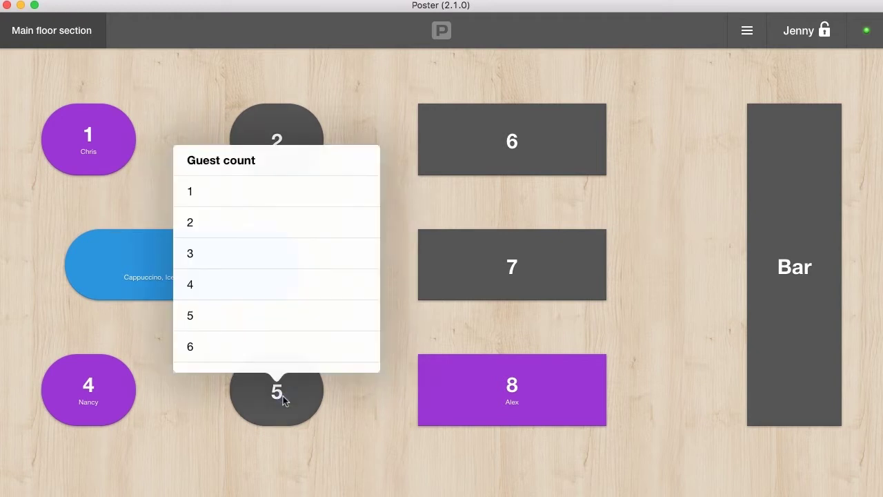
left_click(282, 256)
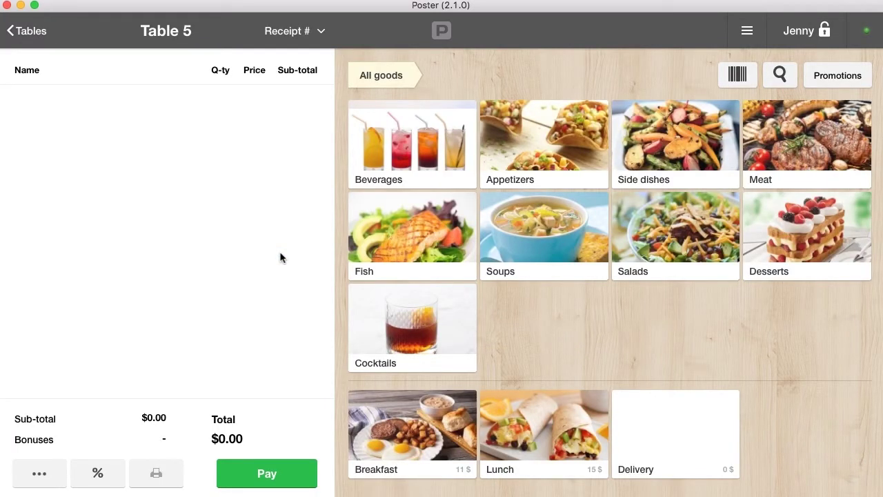
left_click(405, 160)
left_click(417, 254)
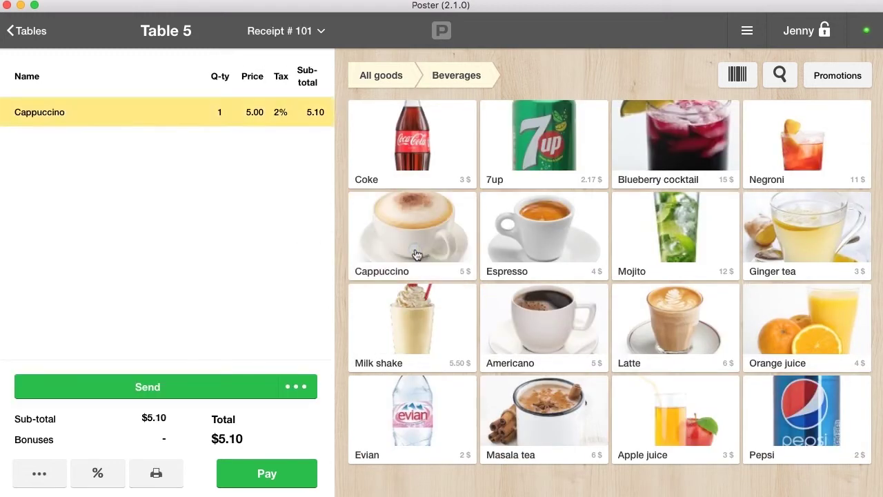
left_click(376, 81)
left_click(807, 253)
left_click(457, 147)
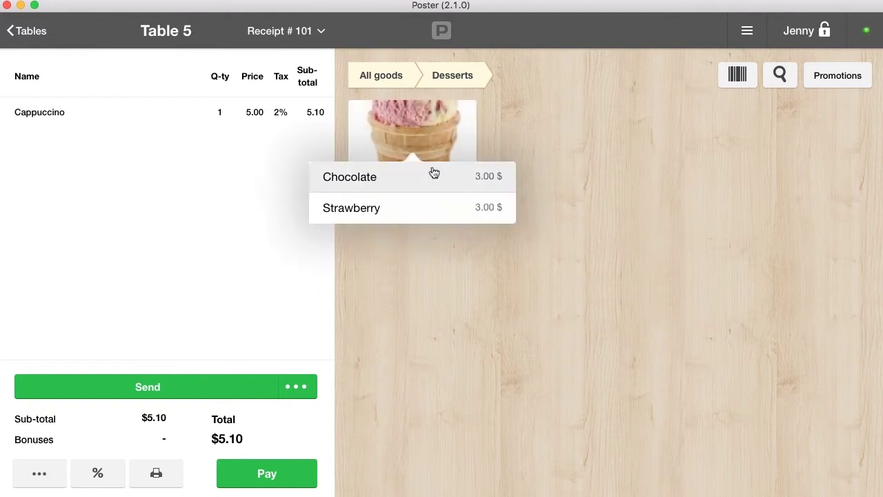
left_click(432, 174)
- Add Caesar and Greek salads, Creamy corn soup and Minestrone, bringing the total to $41.60
left_click(384, 87)
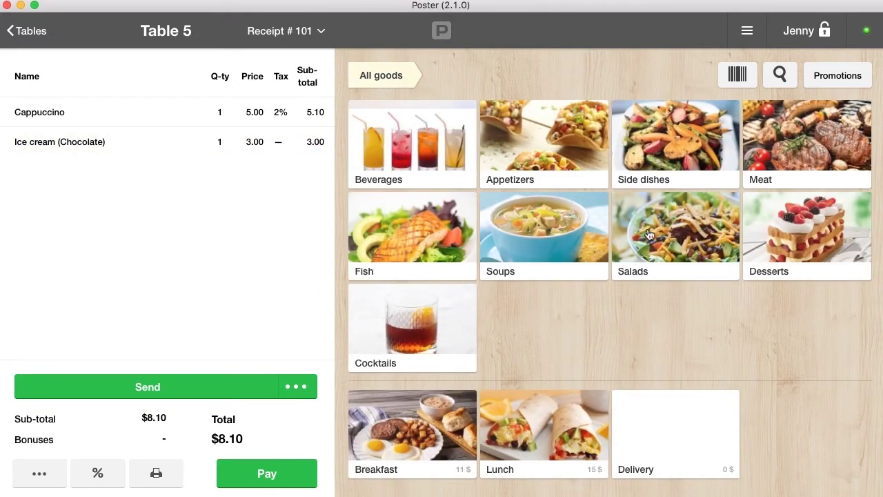
left_click(648, 234)
left_click(419, 146)
left_click(515, 153)
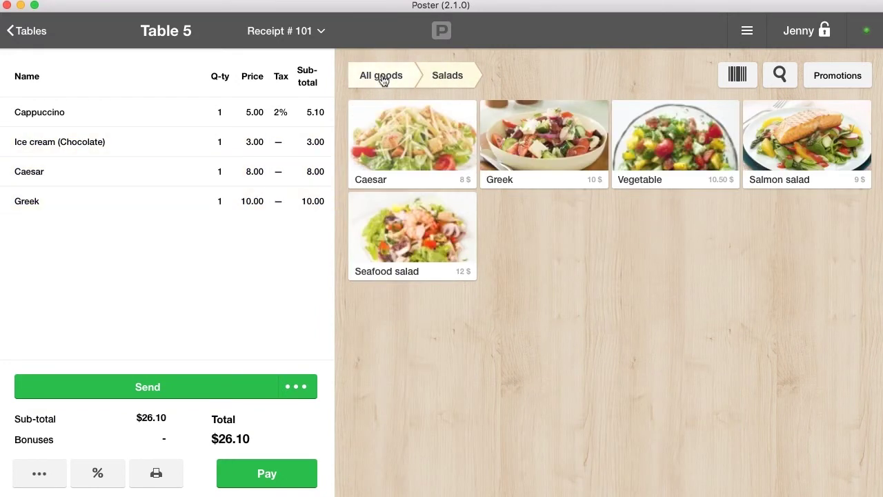
left_click(381, 79)
left_click(530, 220)
left_click(552, 166)
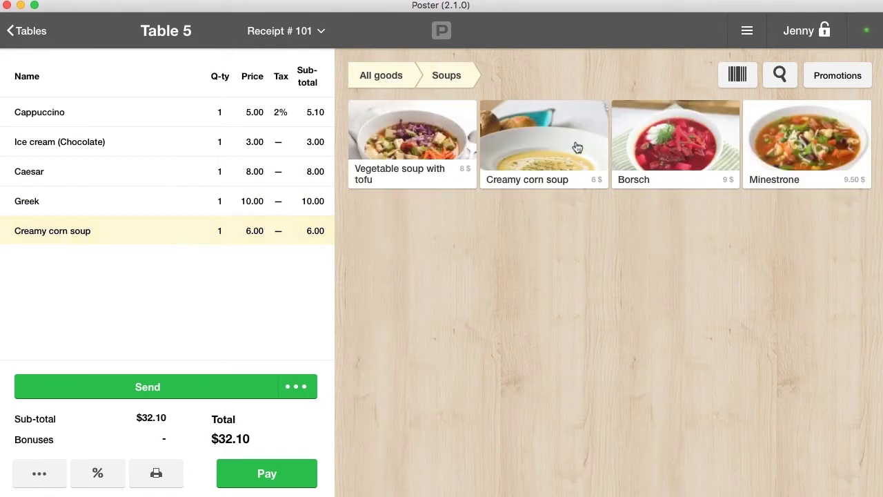
left_click(765, 169)
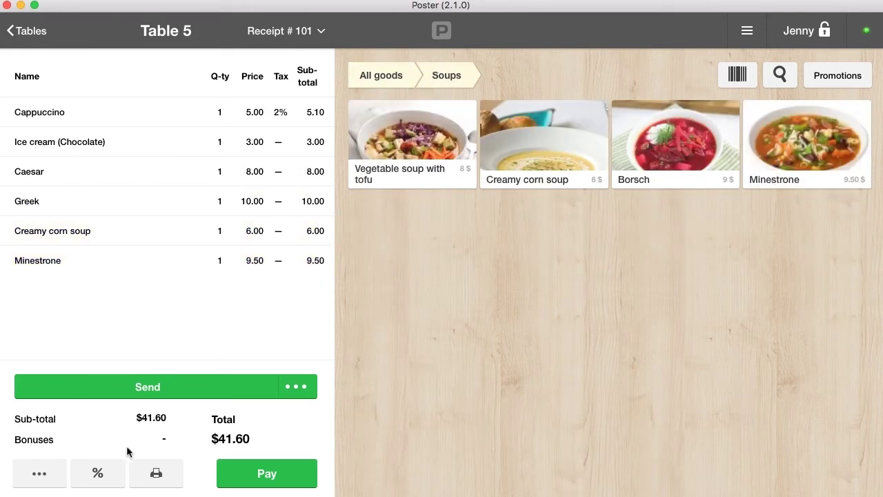
- Discard an empty receipt comment, then move receipt #101 onto table 2
left_click(54, 475)
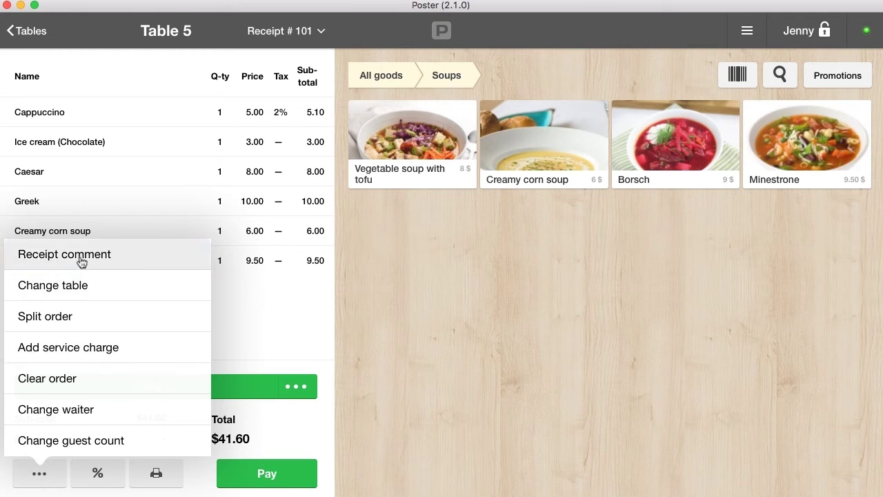
left_click(56, 256)
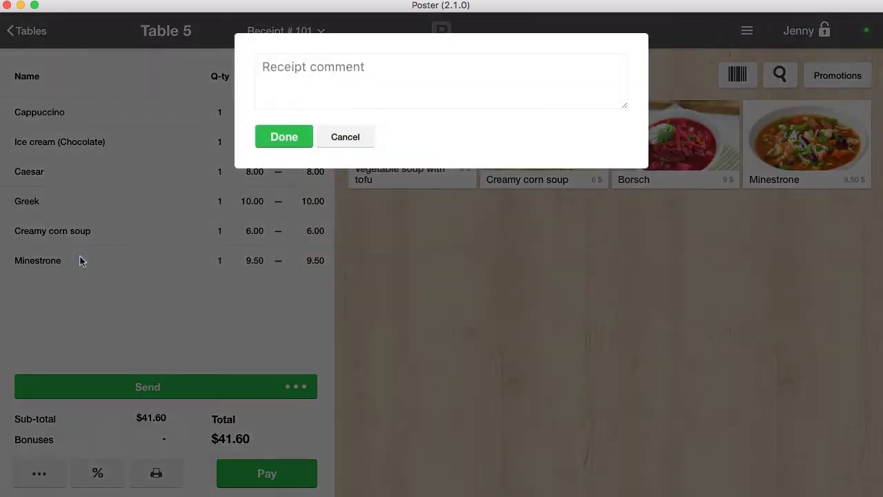
left_click(353, 141)
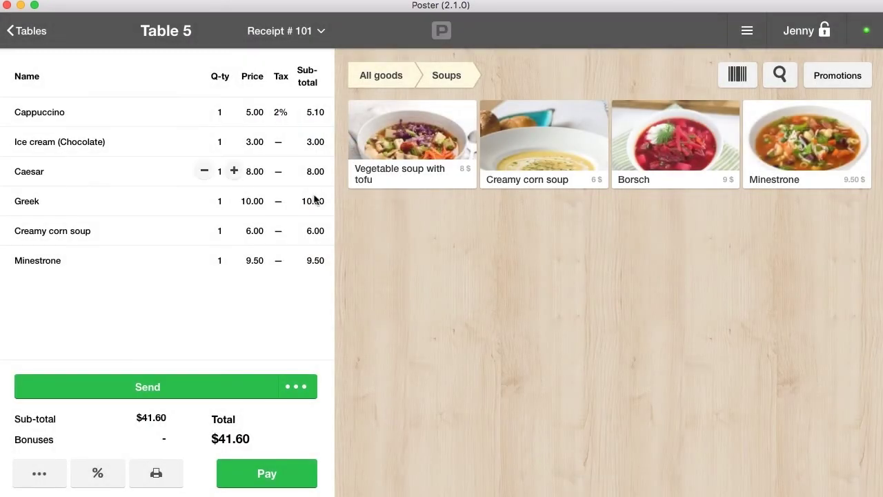
left_click(39, 474)
left_click(67, 295)
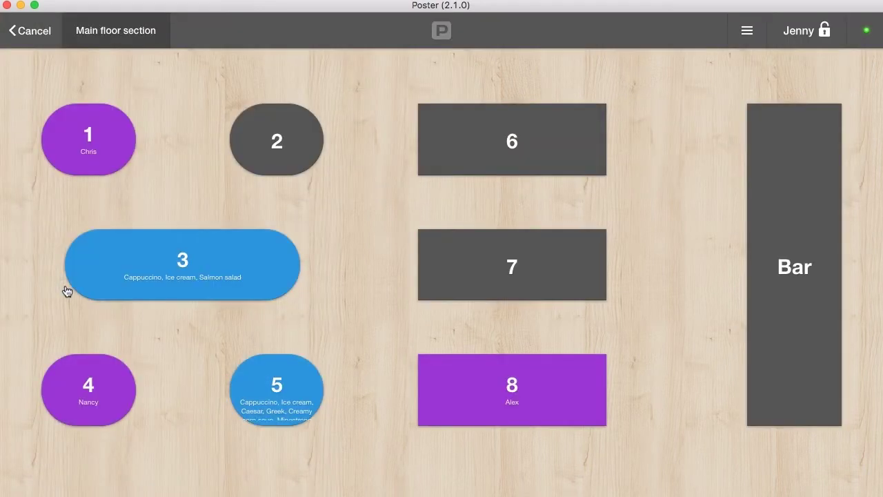
left_click(288, 158)
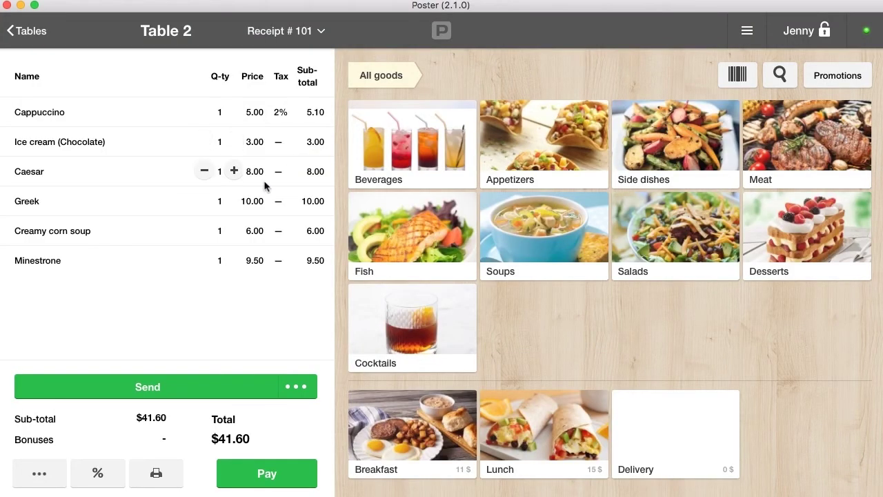
- Split Cappuccino and Ice cream (Chocolate) into a second order, leaving $33.50
left_click(47, 473)
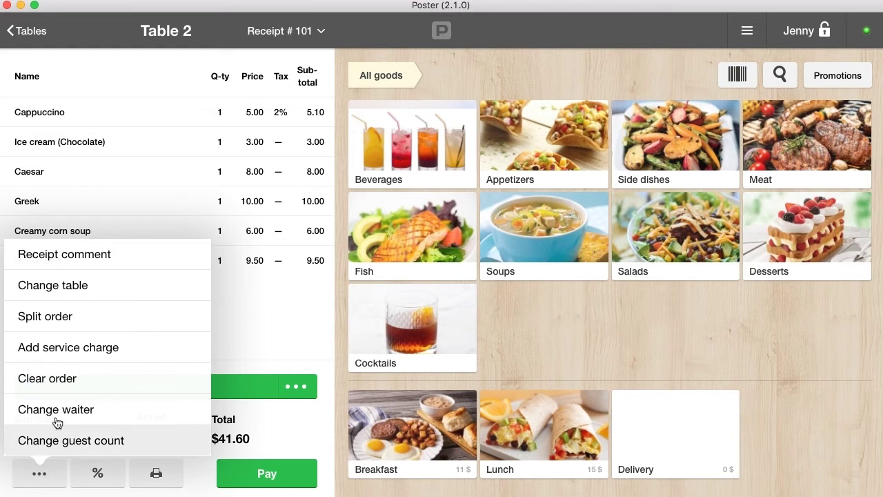
left_click(58, 315)
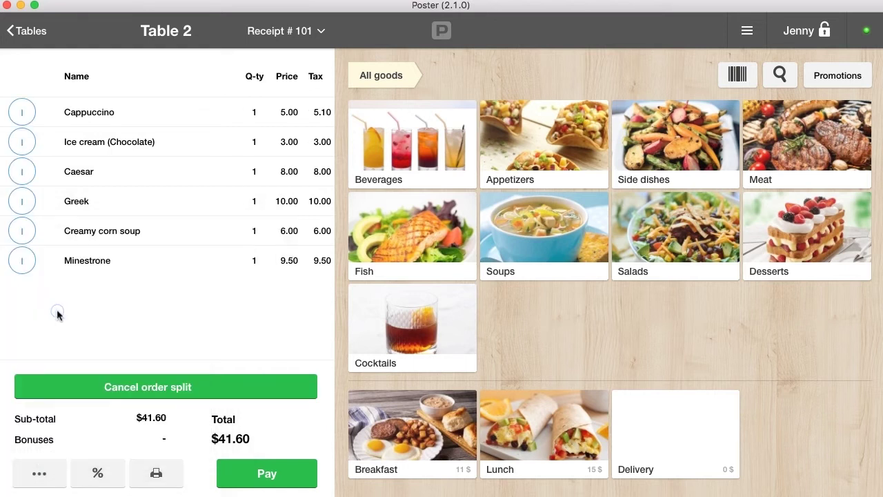
left_click(25, 113)
left_click(24, 144)
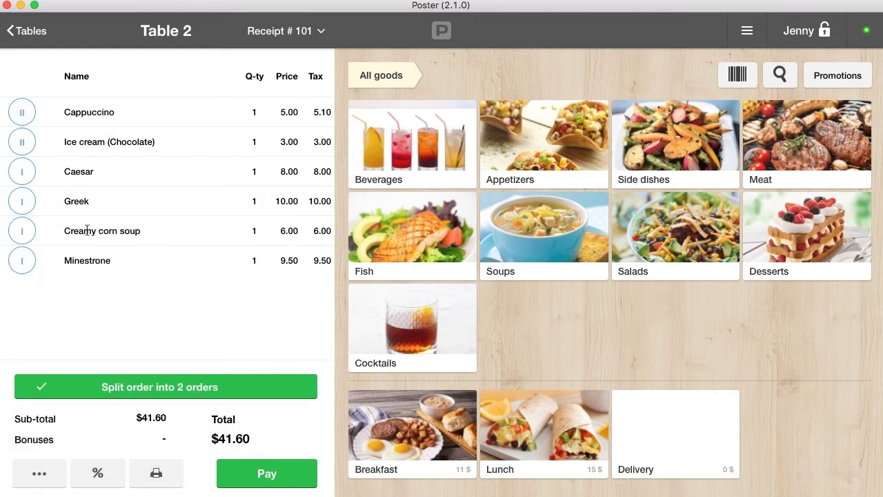
left_click(163, 376)
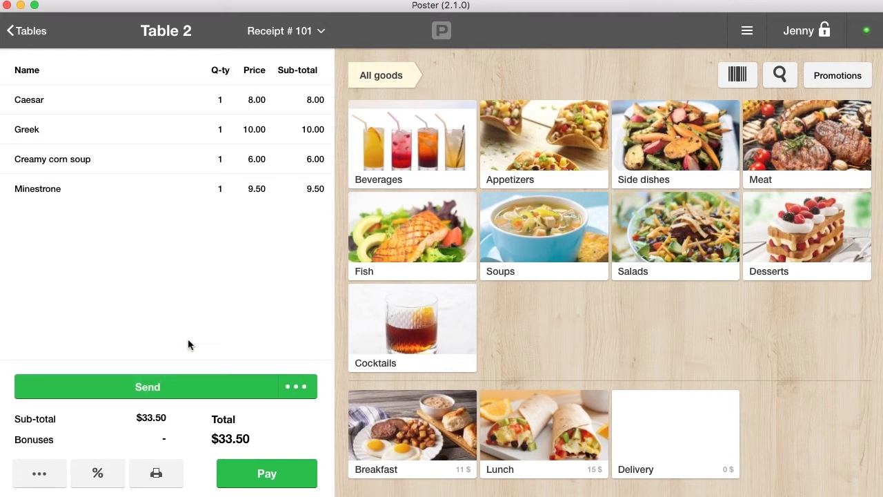
- Switch to receipt #102 and add a 3% service charge, raising it to $8.34
left_click(281, 40)
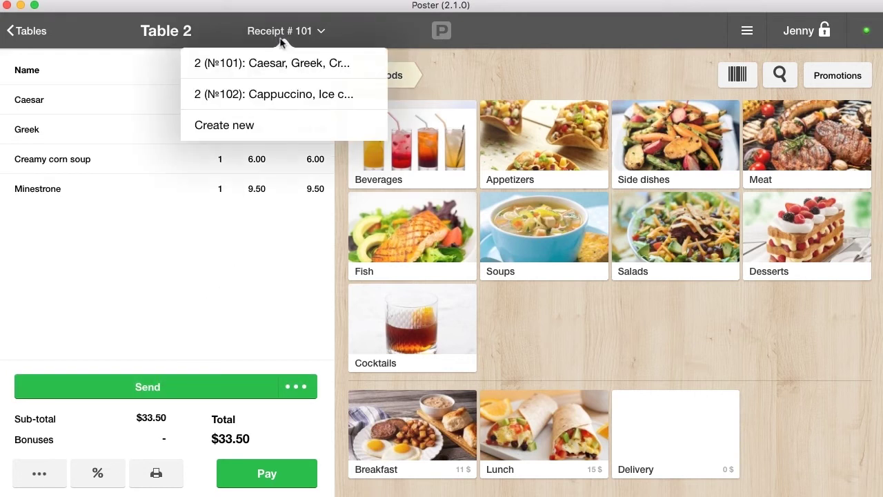
left_click(294, 98)
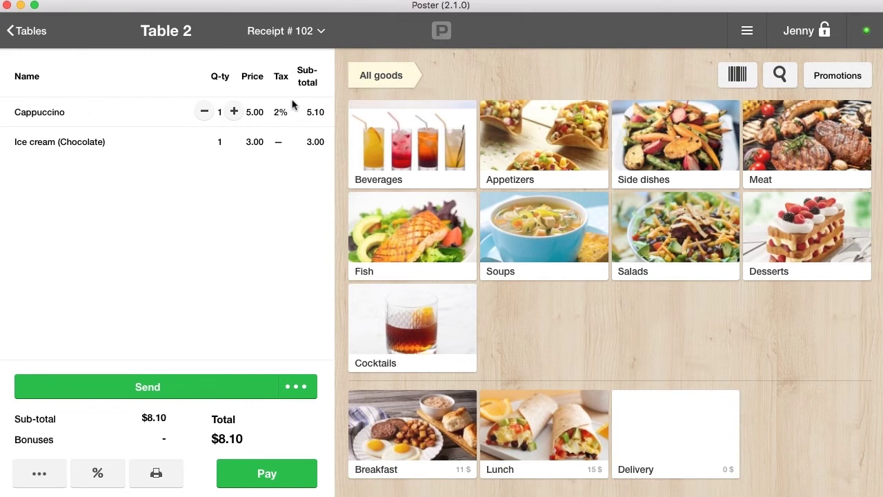
left_click(55, 470)
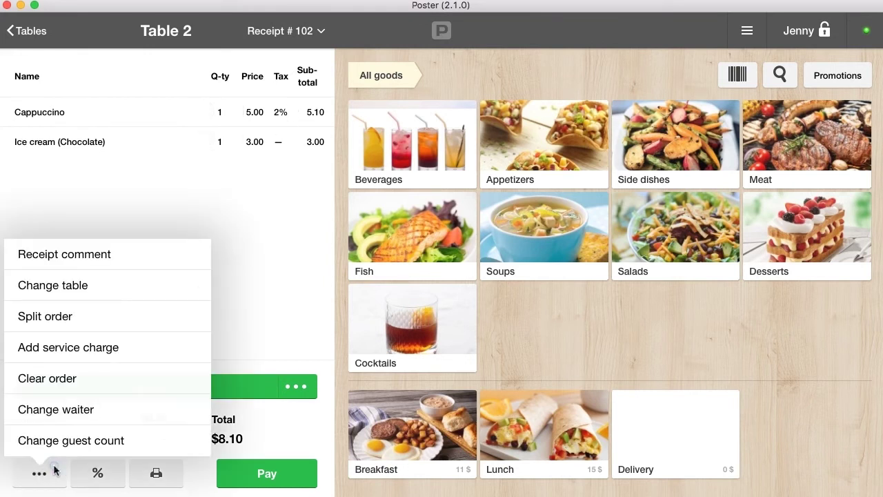
left_click(69, 350)
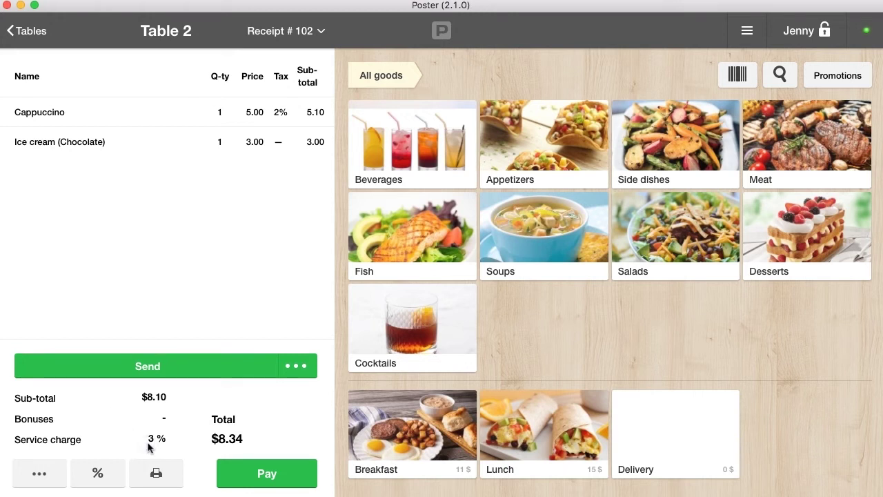
- Change the guest count on receipt #102
left_click(40, 473)
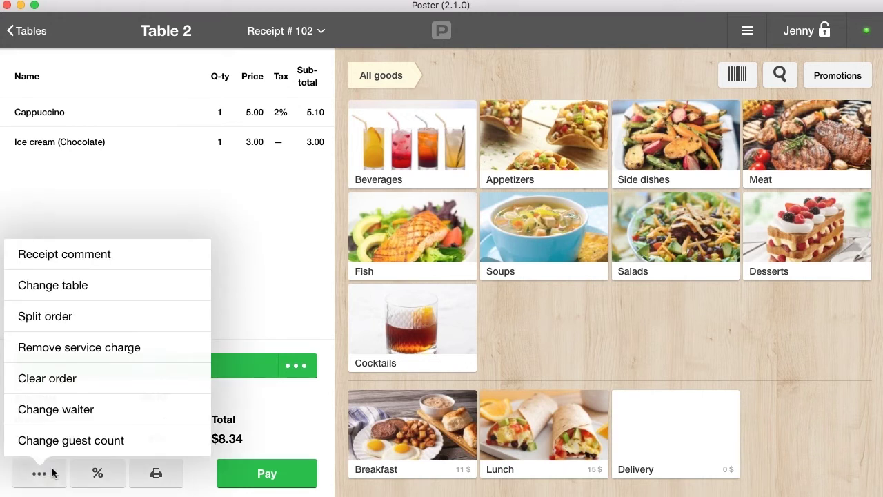
left_click(69, 445)
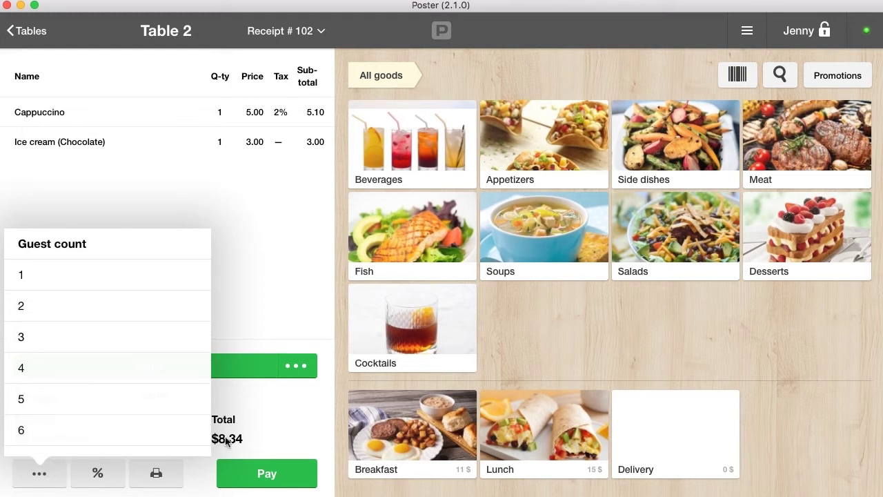
left_click(244, 438)
left_click(54, 475)
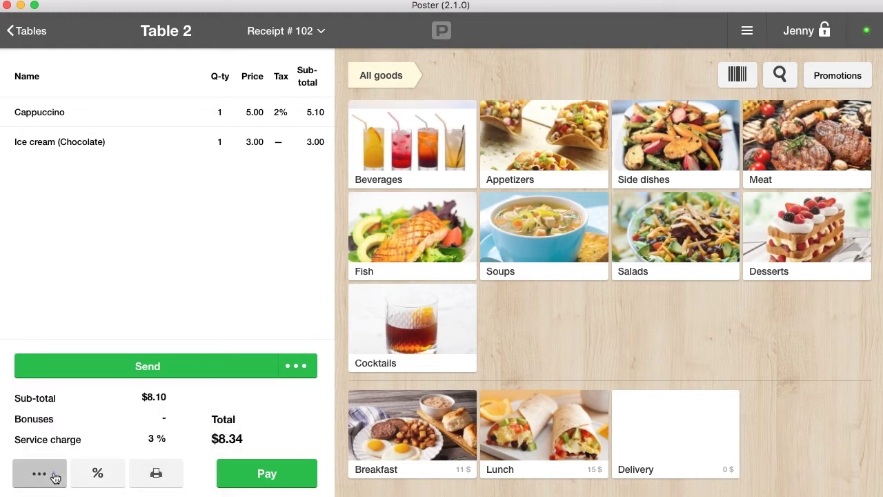
- Dismiss the waiter list, then clear all items from receipt #102 to $0.00
left_click(99, 408)
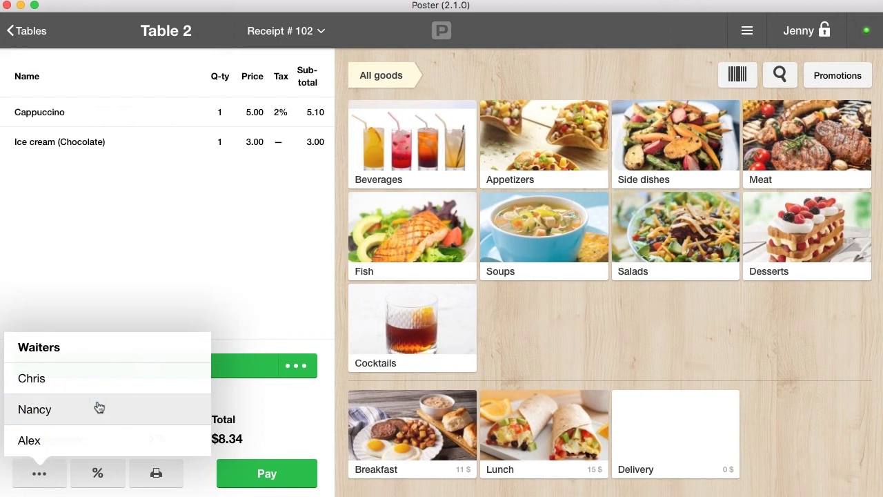
left_click(238, 408)
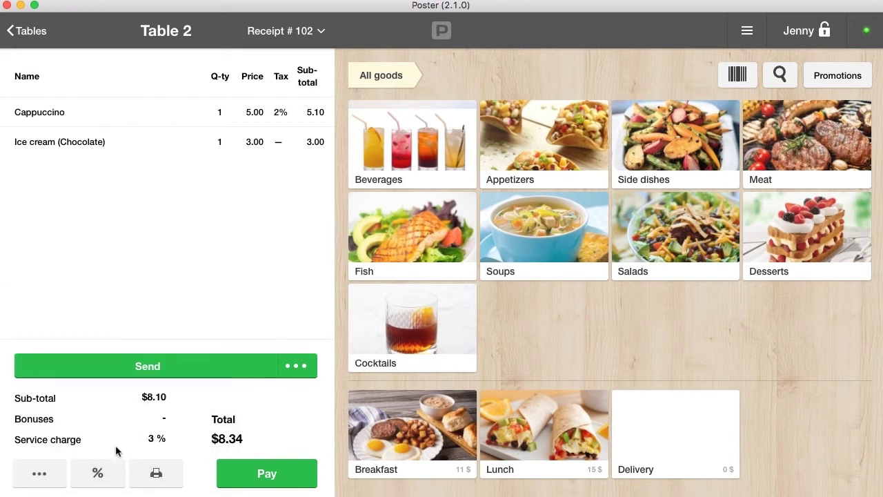
left_click(45, 475)
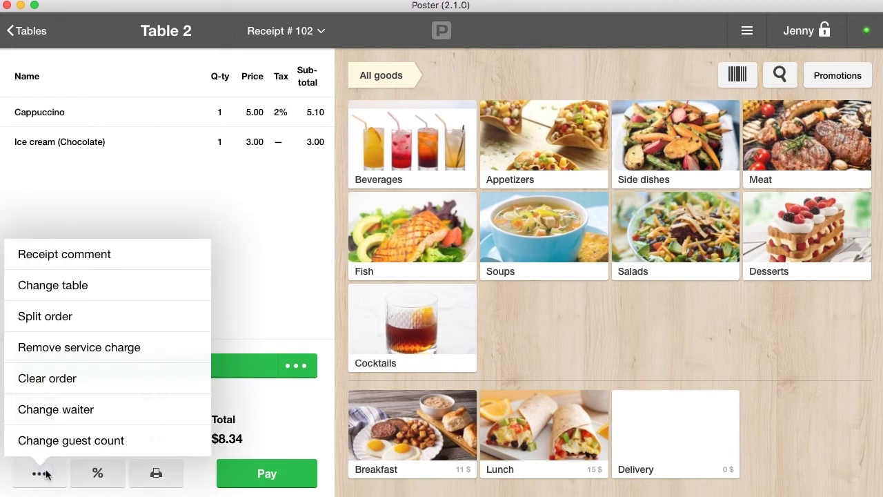
left_click(83, 379)
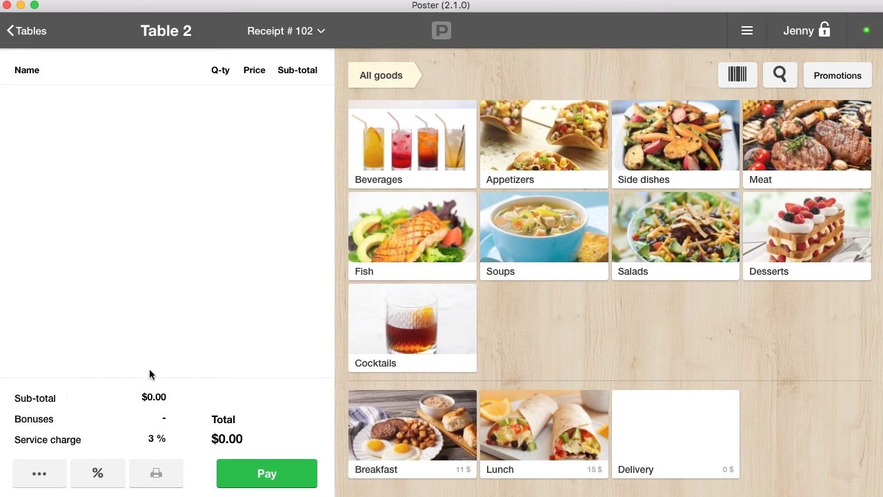
- Add a Side dishes Pizza and apply 1+1 for a second Pizza at 0.10, totalling $12.46
left_click(654, 166)
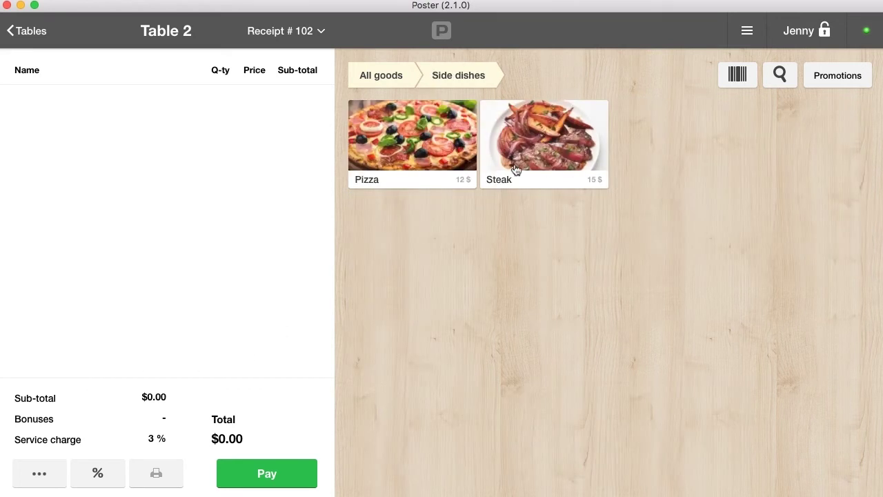
left_click(413, 158)
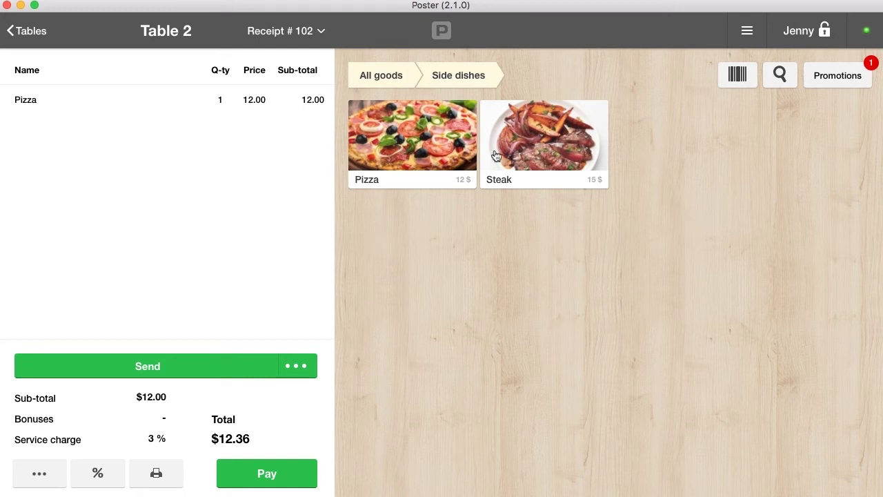
left_click(834, 78)
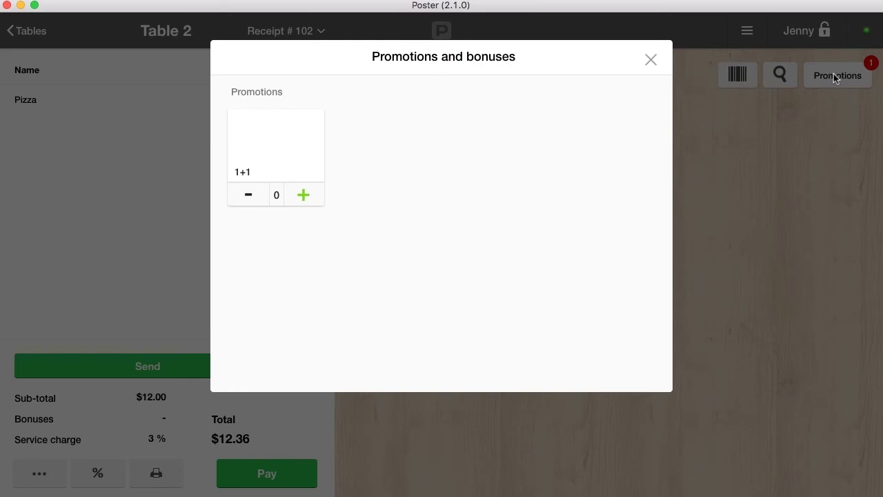
left_click(308, 199)
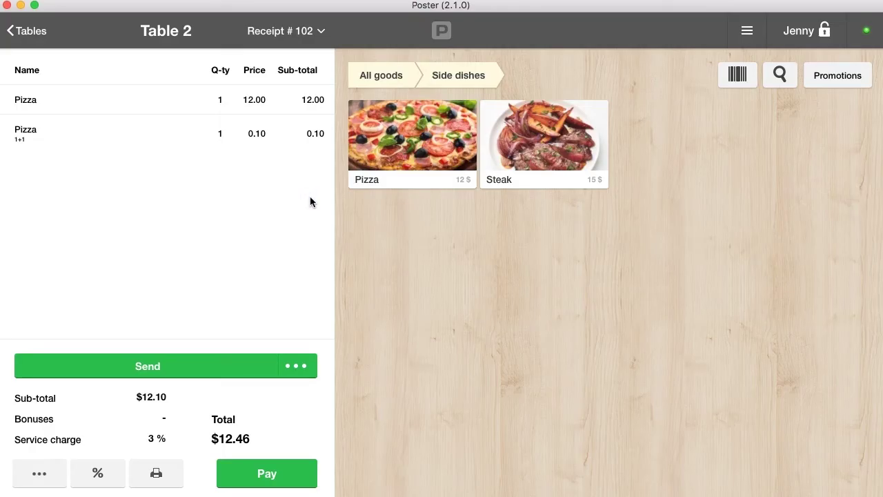
- Switch to receipt #101 and send it to the kitchen with both soups set to 2
left_click(291, 32)
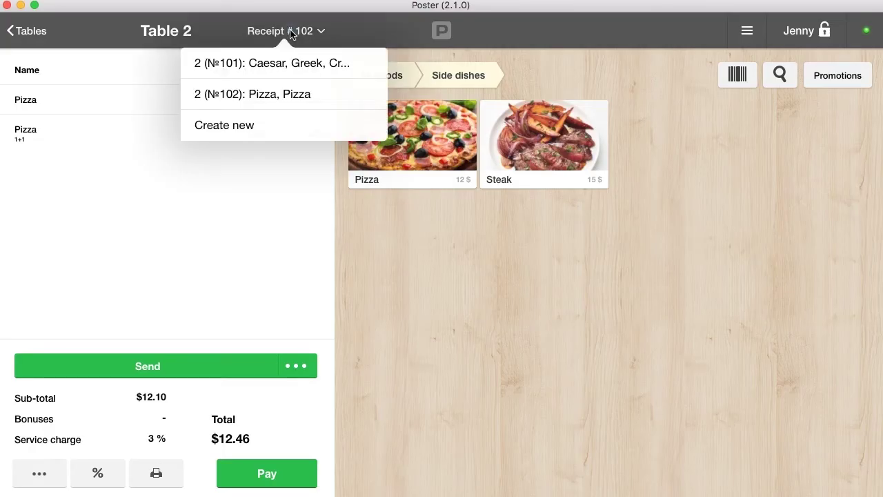
left_click(290, 64)
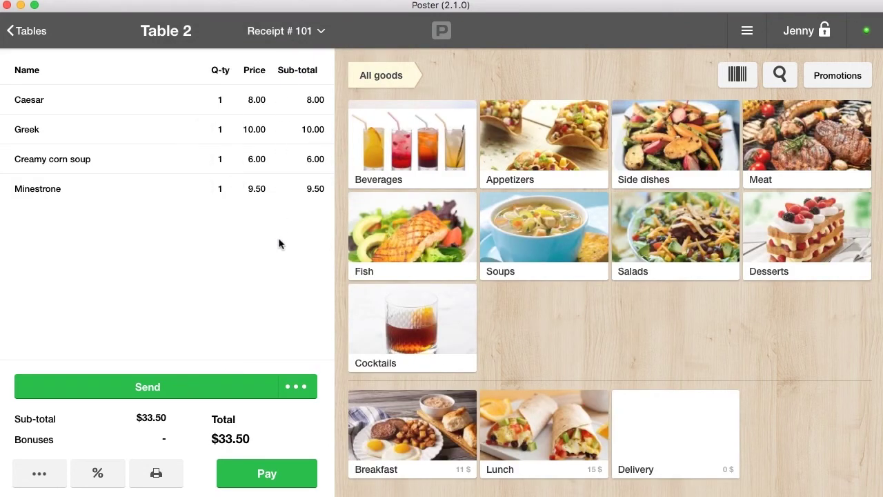
left_click(297, 388)
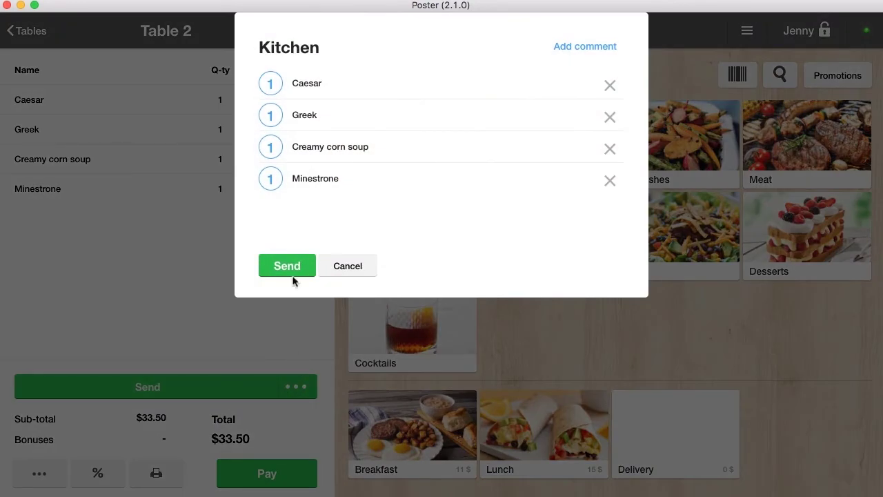
left_click(270, 150)
left_click(271, 181)
left_click(287, 264)
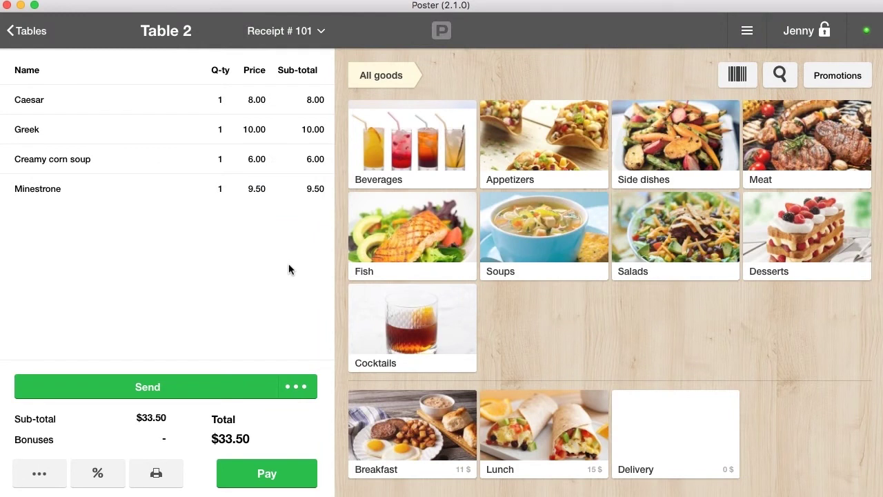
- Look up the client and apply their 15% discount, lowering receipt #101 to $28.48
left_click(107, 468)
type("mar")
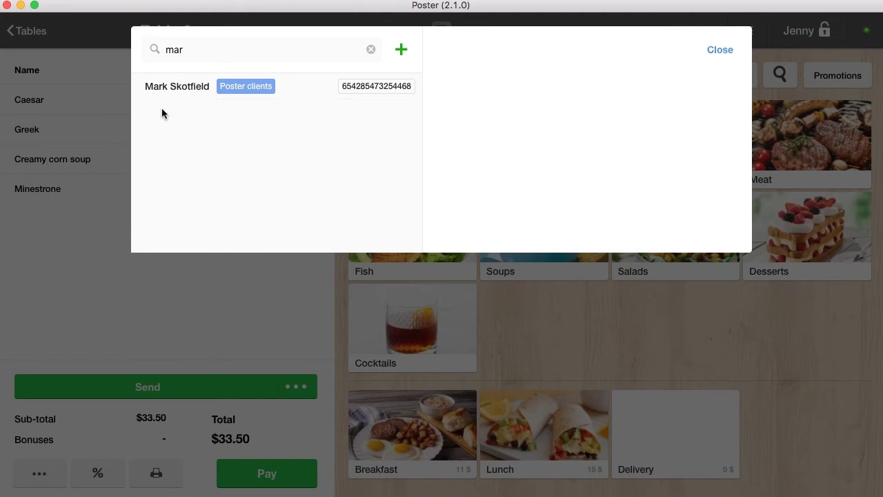
left_click(173, 88)
scroll(450, 135, "down", 1)
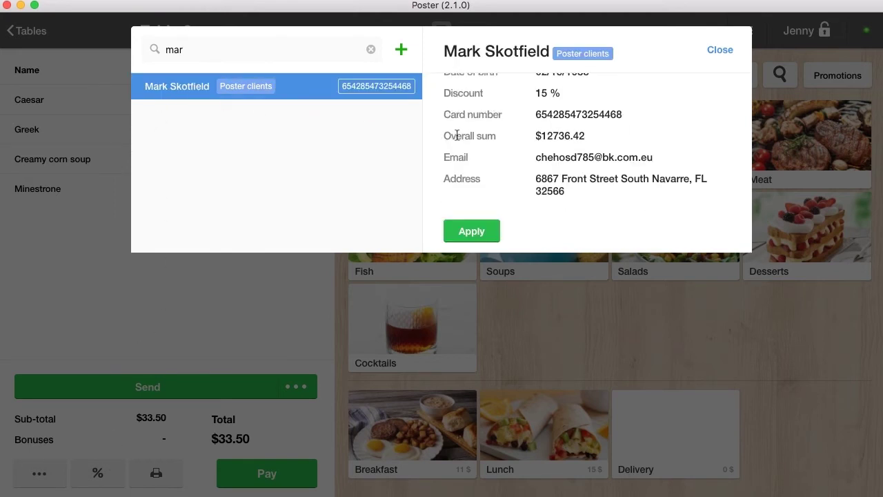
left_click(469, 234)
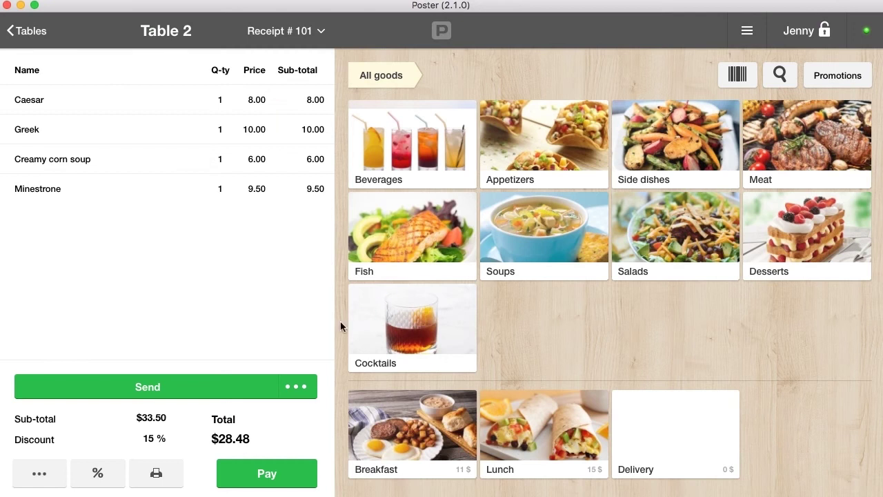
- Dismiss the bill printout and enter $10 as the cash portion of the payment
left_click(170, 468)
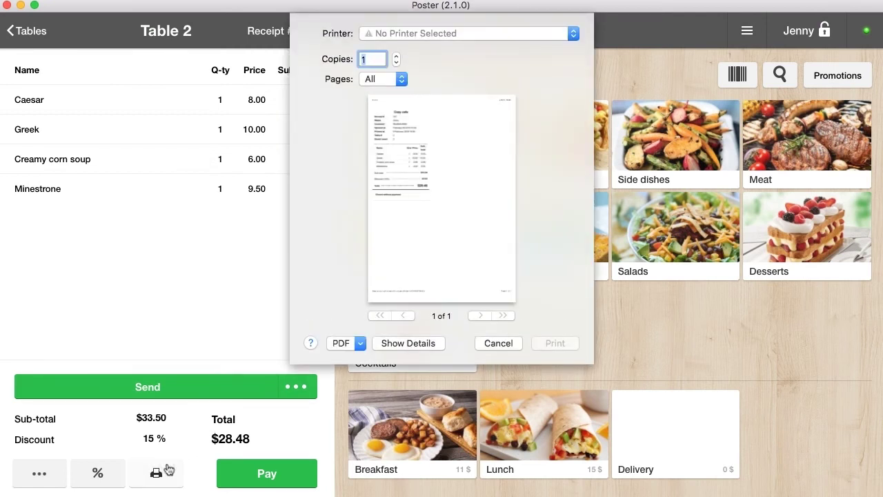
left_click(481, 343)
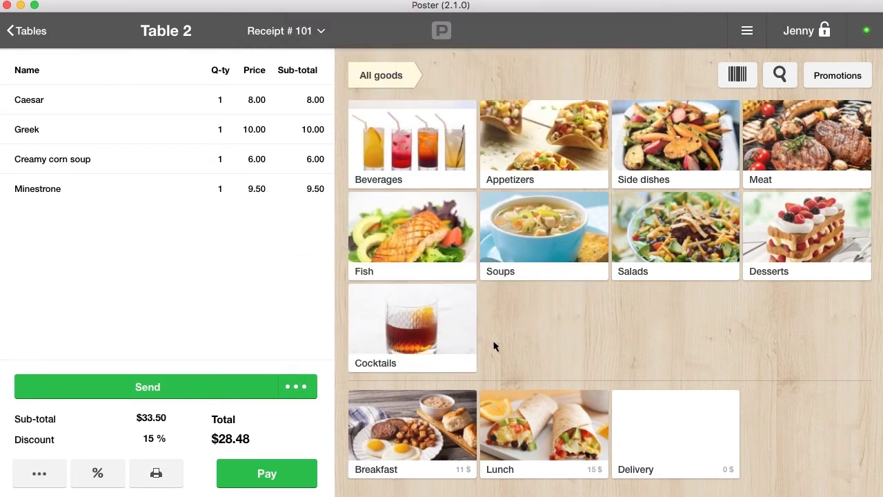
left_click(269, 472)
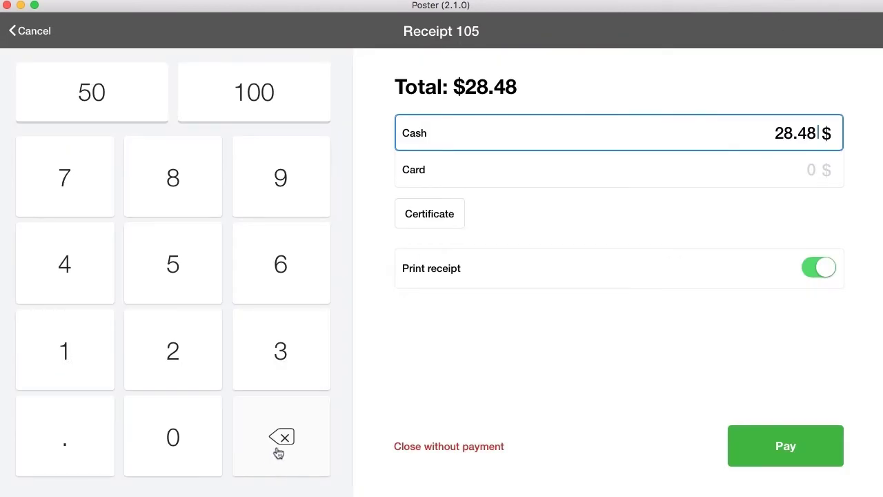
left_click(276, 451)
left_click(65, 351)
left_click(171, 437)
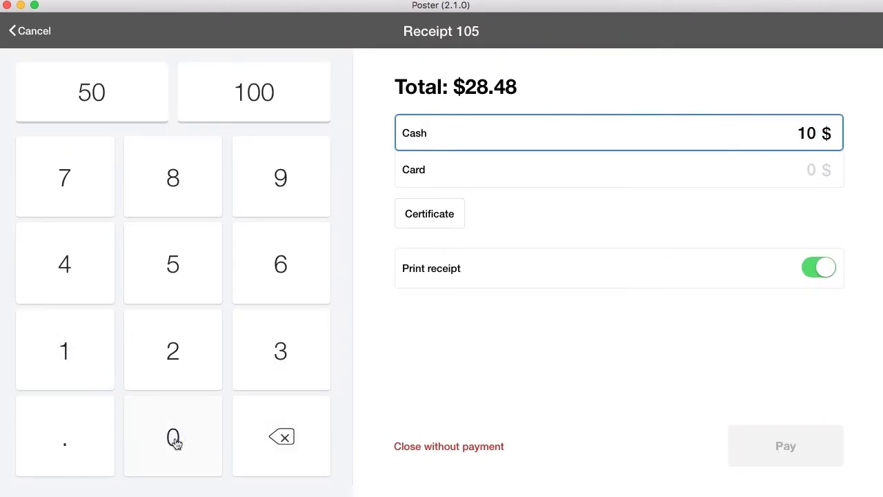
- Enter the remaining $18.48 as the card payment
left_click(478, 179)
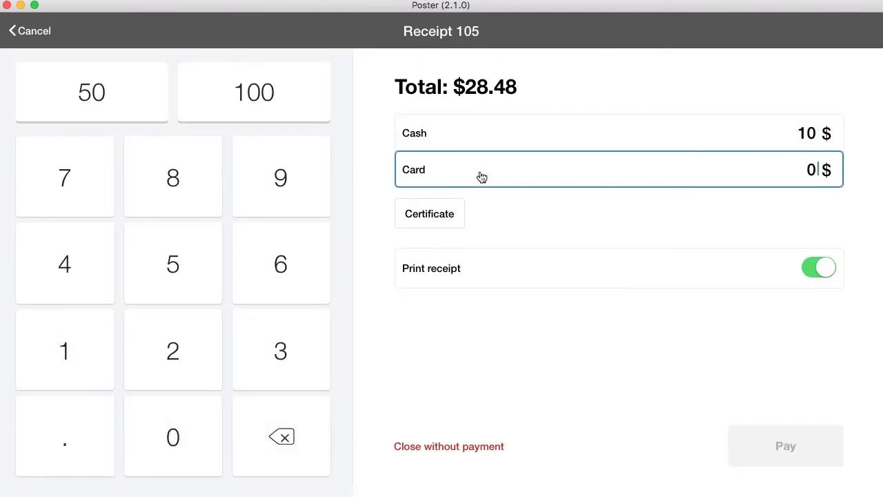
left_click(78, 367)
left_click(172, 197)
left_click(84, 455)
left_click(75, 270)
left_click(164, 192)
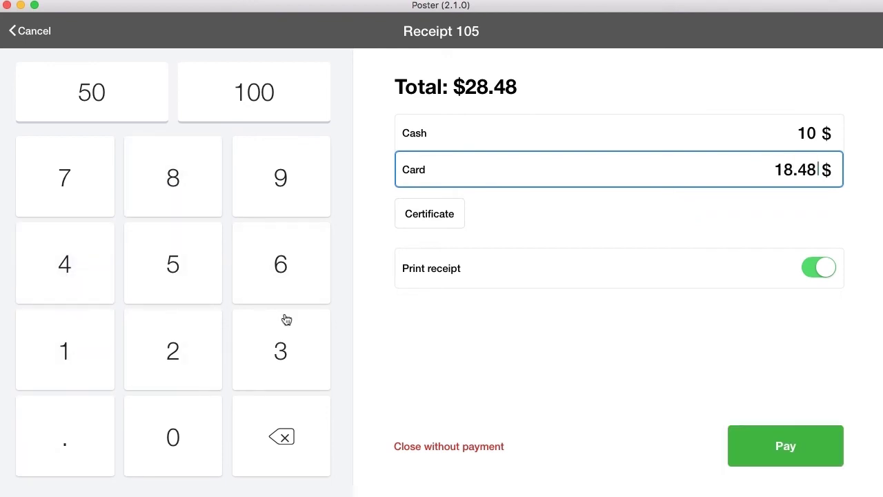
- Back out of closing without payment and pay the bill with receipt printing switched off
left_click(426, 447)
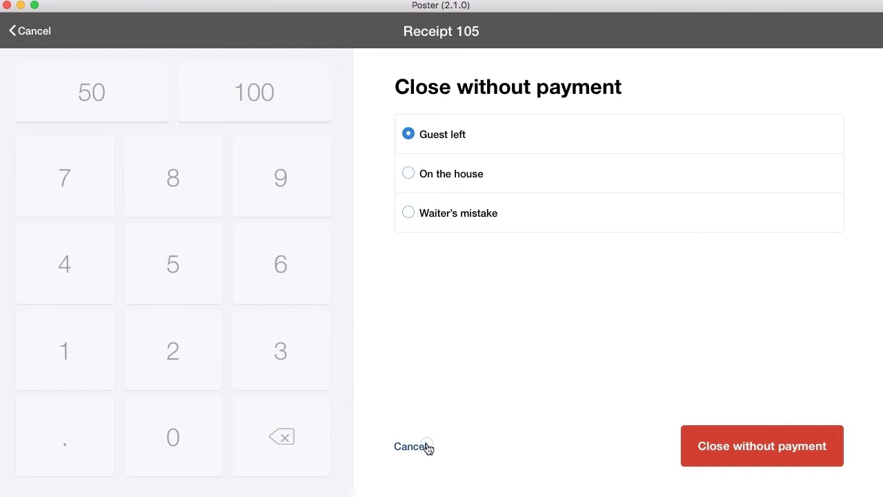
left_click(567, 183)
left_click(573, 219)
left_click(418, 448)
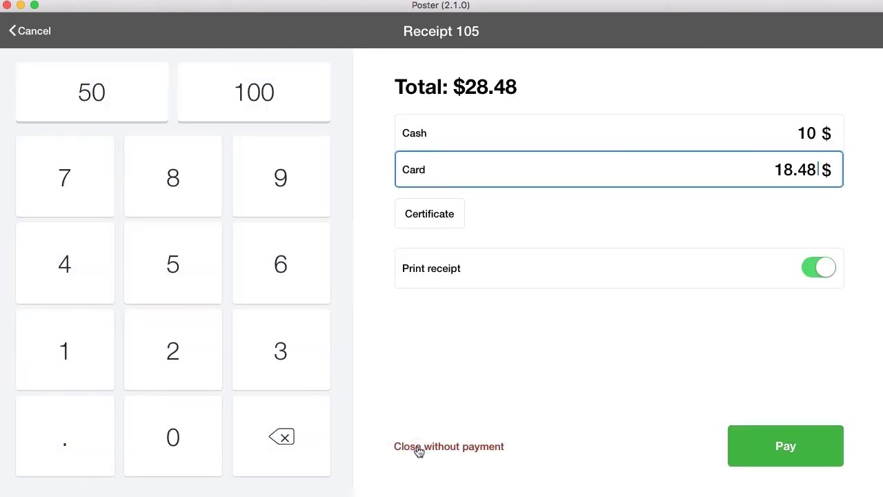
left_click(549, 276)
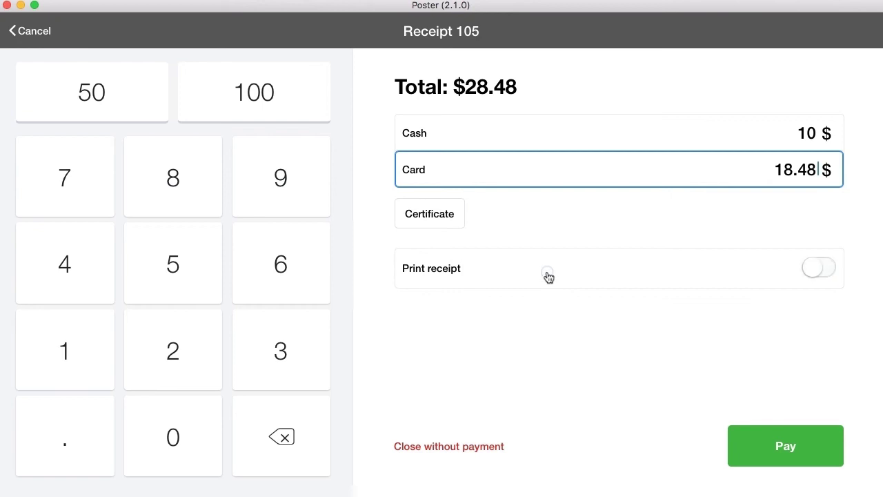
left_click(764, 452)
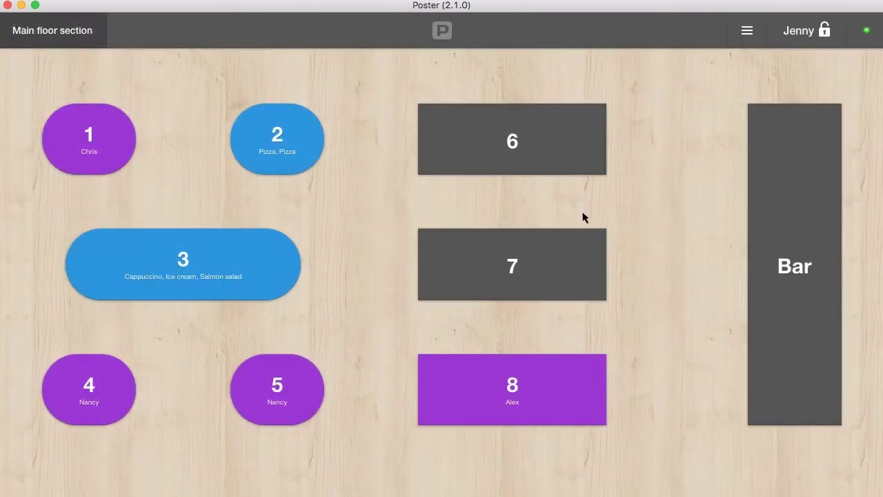
- Review archived order № 104 for Table 2, its 15% discount and payments, without reprinting
left_click(442, 31)
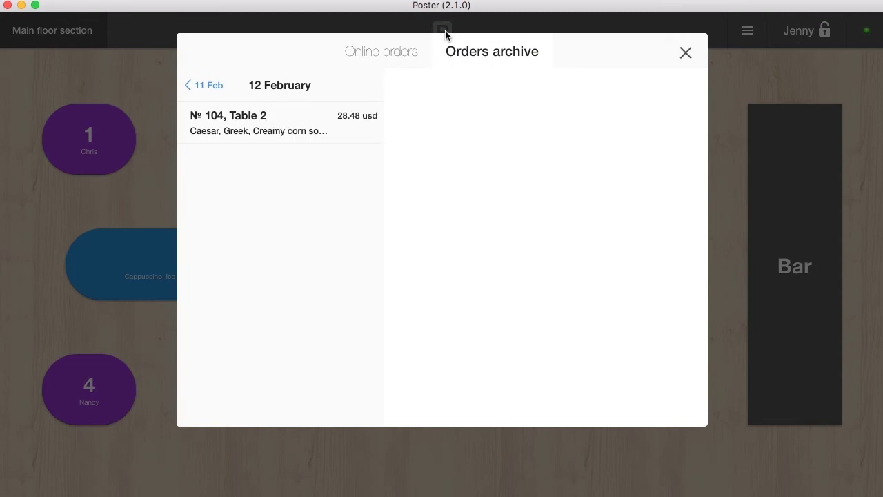
left_click(316, 128)
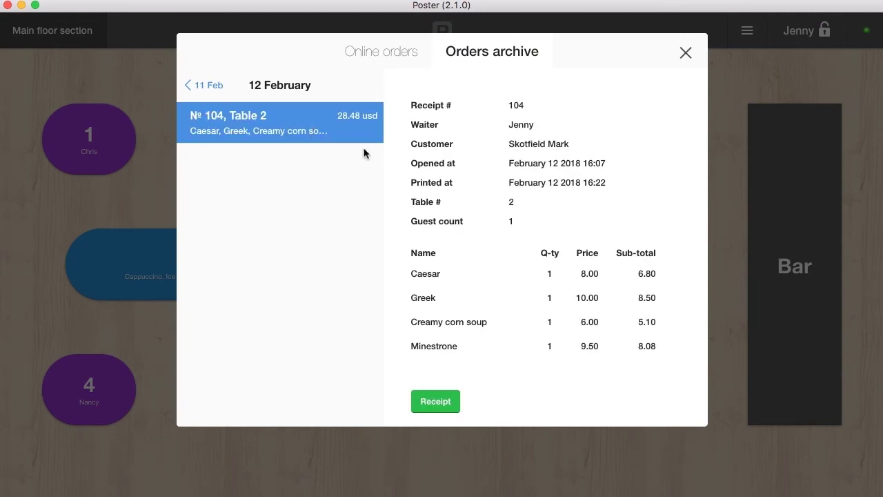
scroll(421, 190, "down", 3)
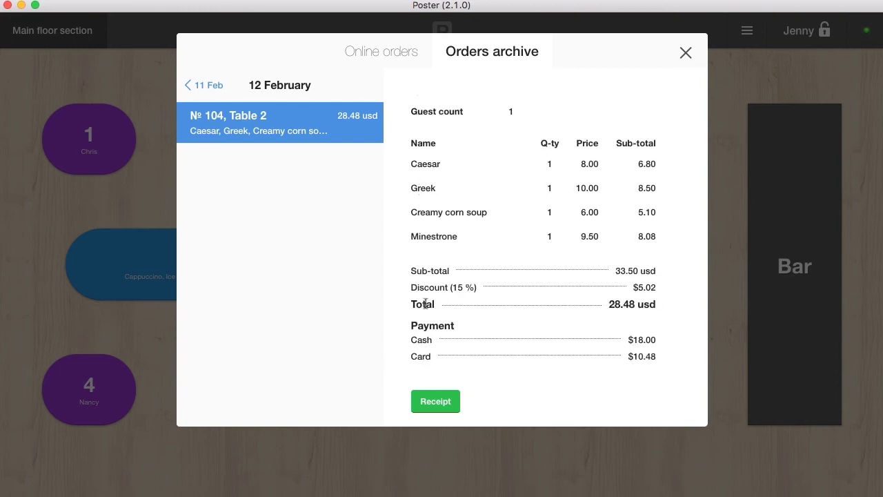
left_click(437, 405)
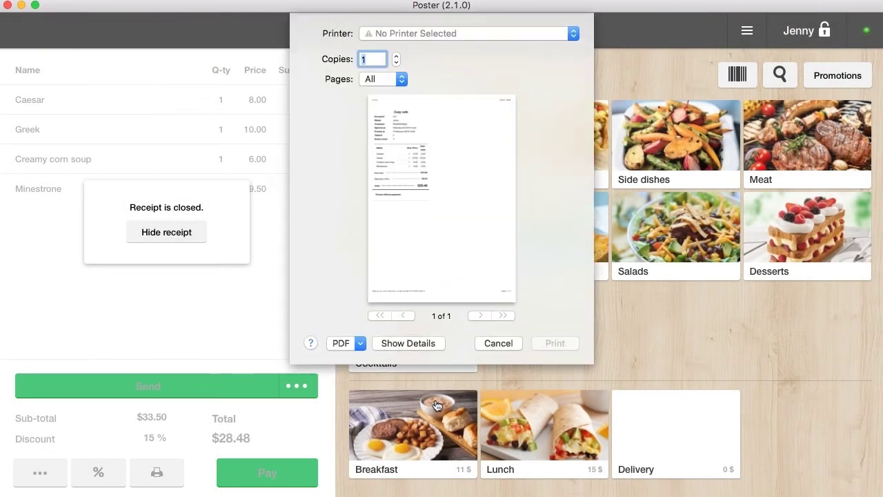
left_click(495, 343)
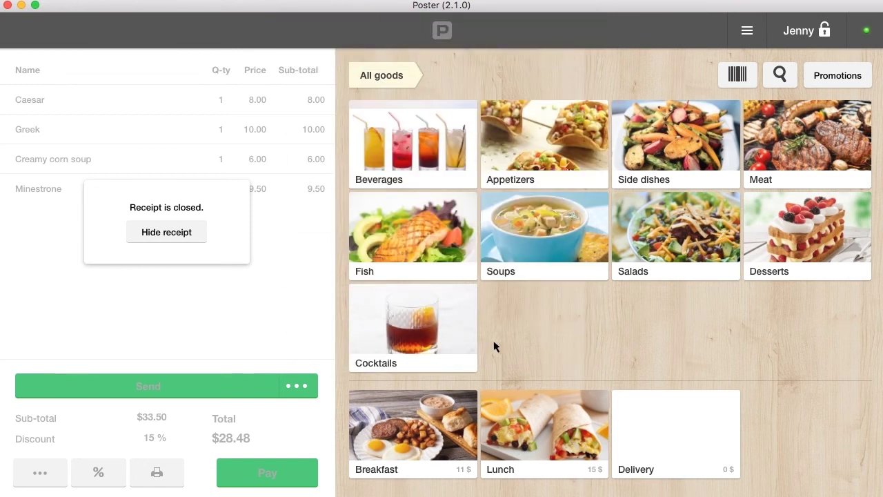
- Generate the all-waiters sales report for 7–14 February 2018
left_click(747, 31)
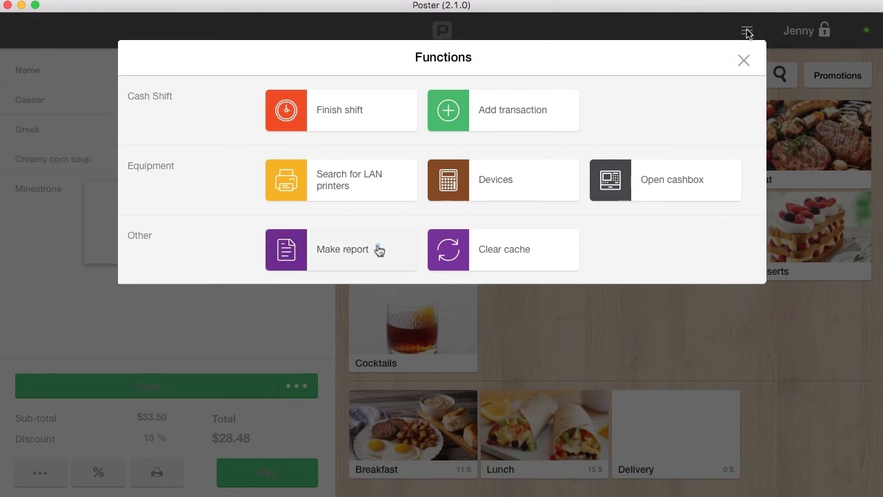
left_click(379, 250)
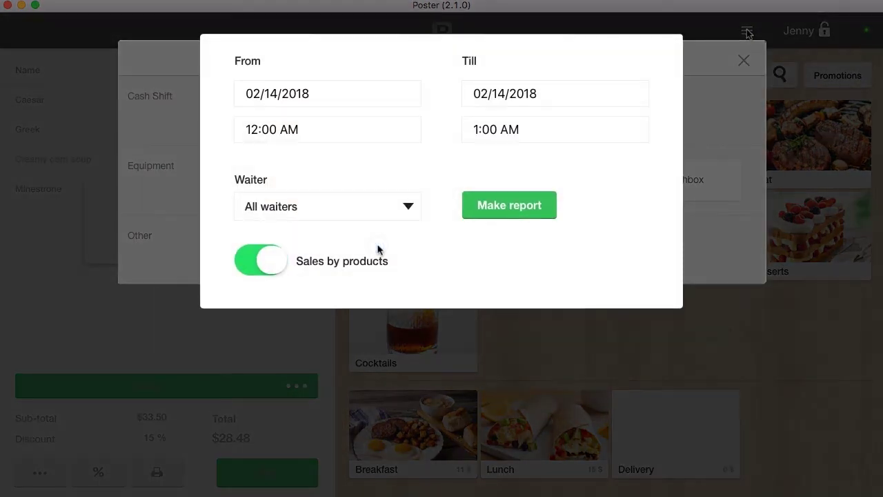
left_click(328, 95)
left_click(396, 193)
left_click(485, 204)
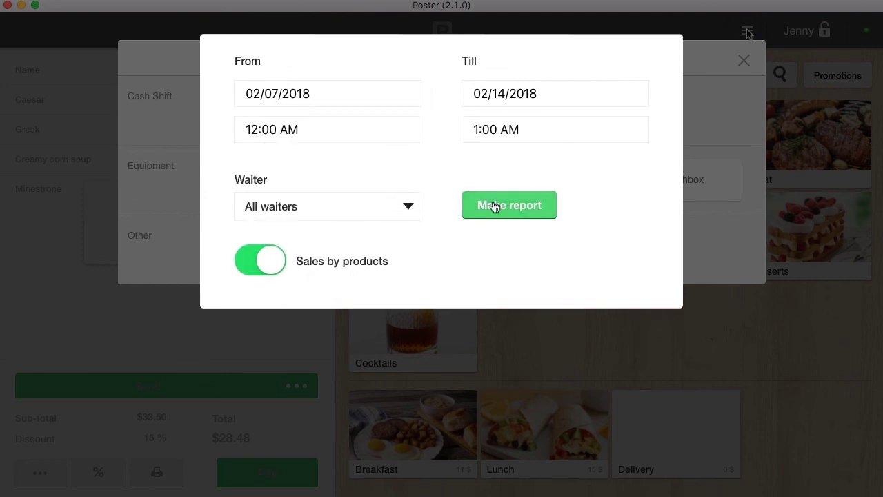
- Review the 558.31 usd report, cancel its printing, and close the report and functions list
scroll(493, 202, "down", 15)
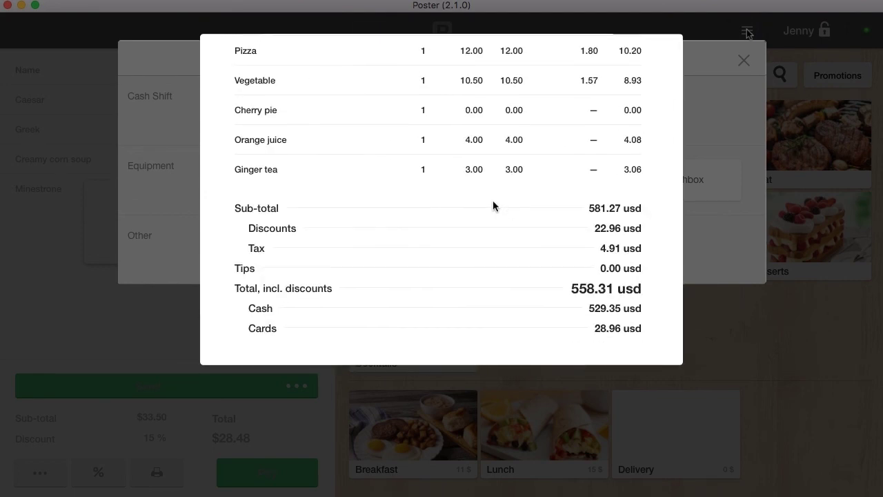
scroll(492, 202, "up", 15)
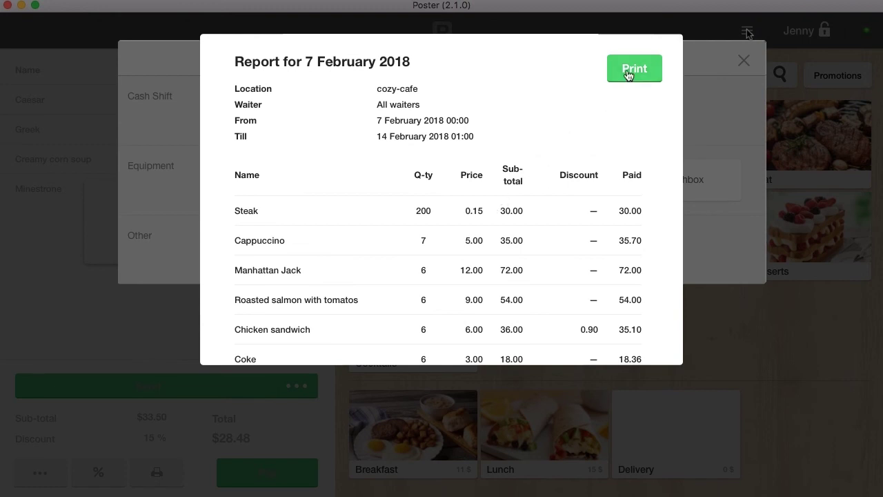
left_click(630, 68)
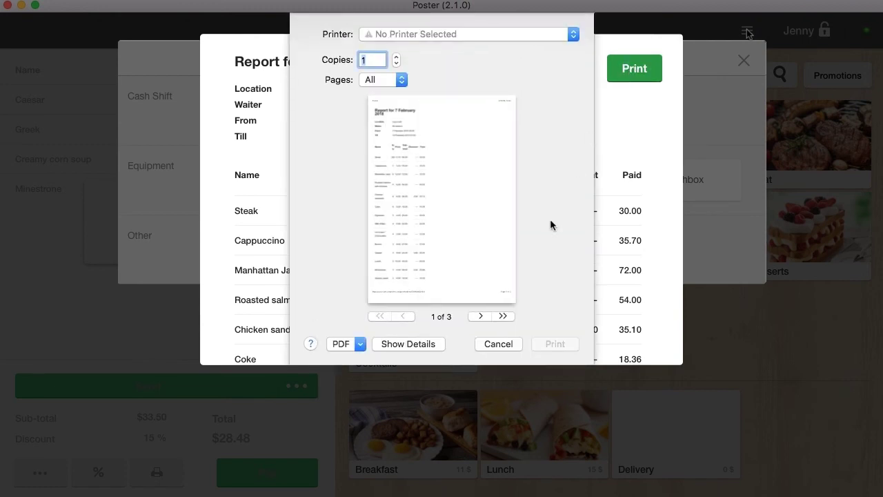
left_click(506, 343)
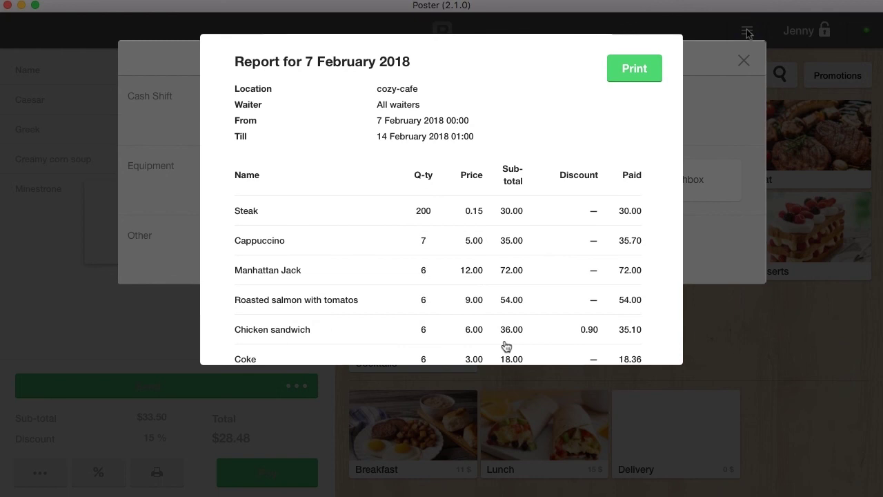
left_click(744, 61)
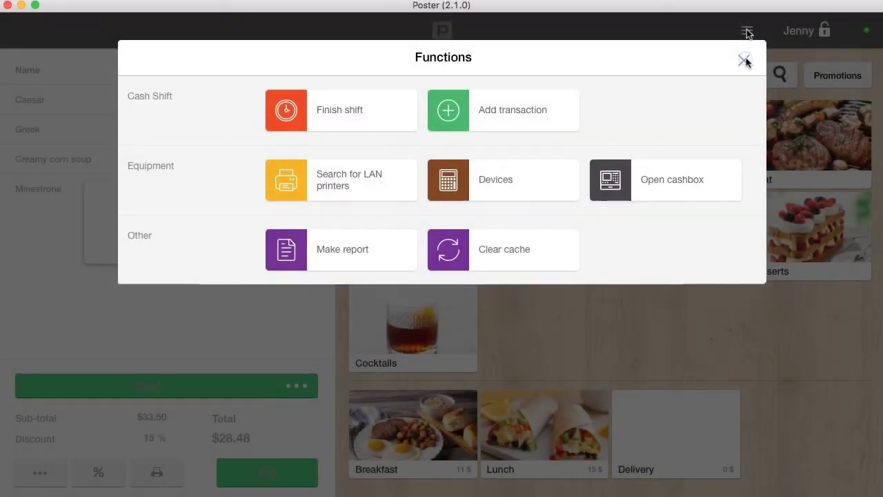
left_click(746, 30)
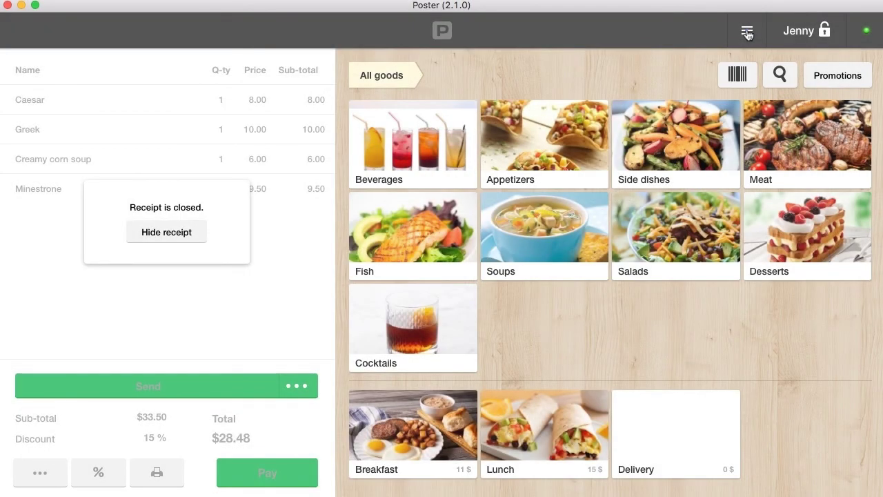